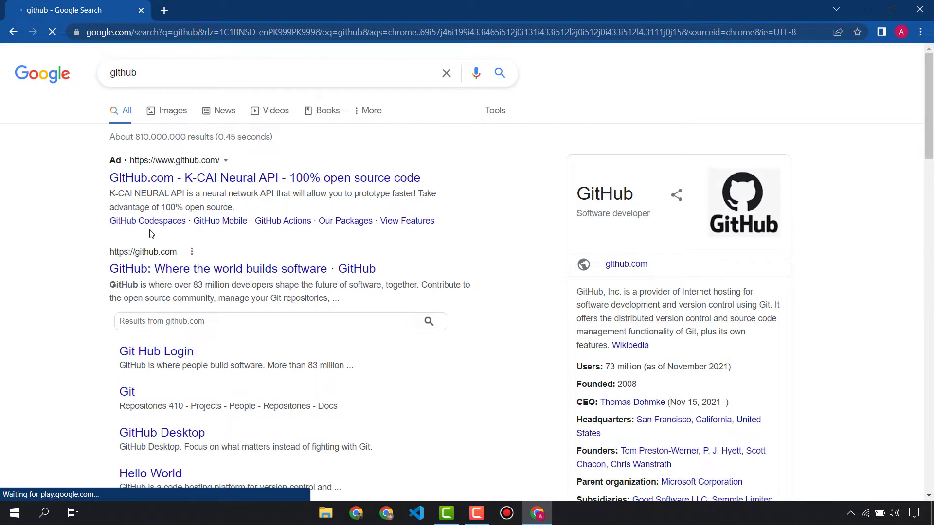
Step: Open the official github.com result from the Google search results for 'github'
scroll(111, 251, down, 1)
triple_click(97, 214)
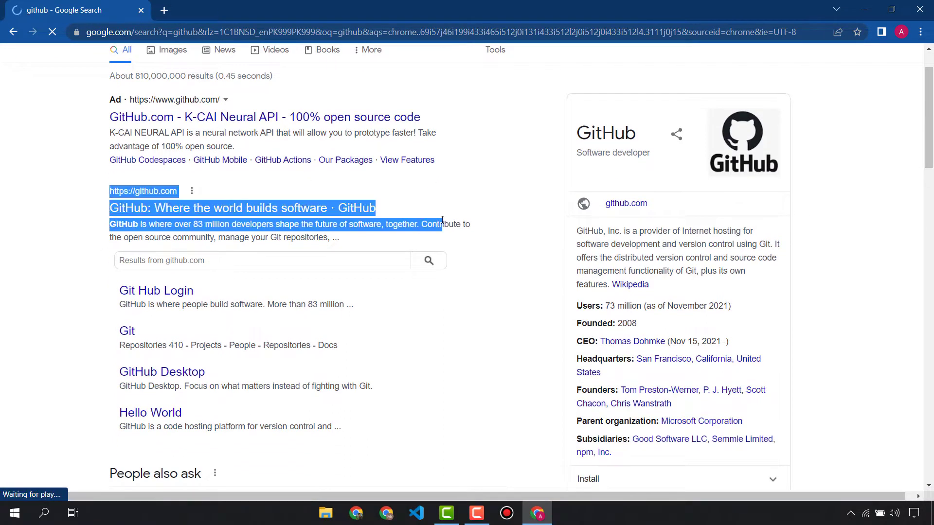
click(62, 241)
click(150, 209)
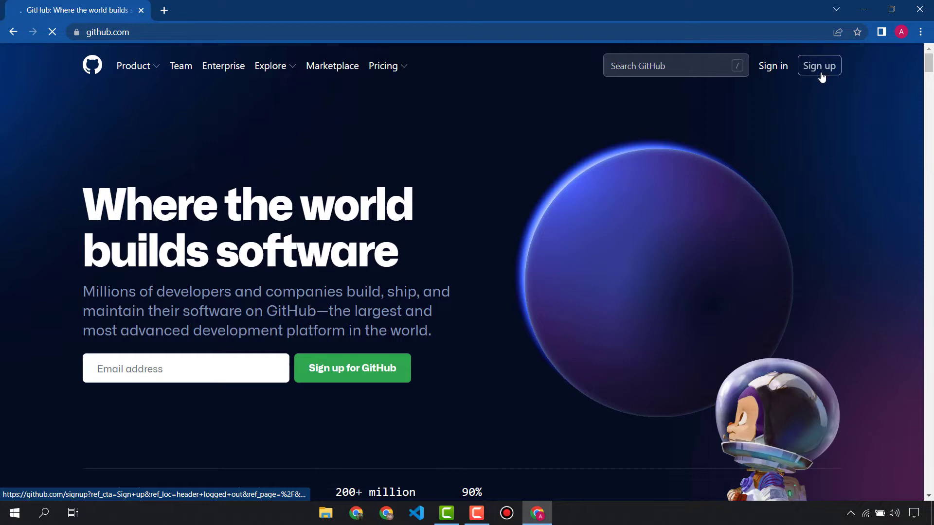
Step: Start GitHub sign-up with a pasted email address and a strong password
click(822, 77)
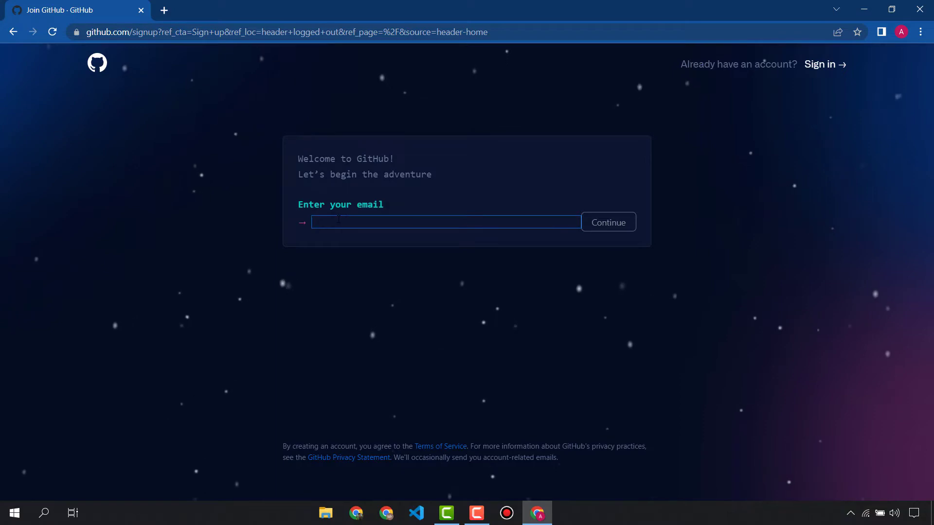
key(ctrl+v)
click(604, 224)
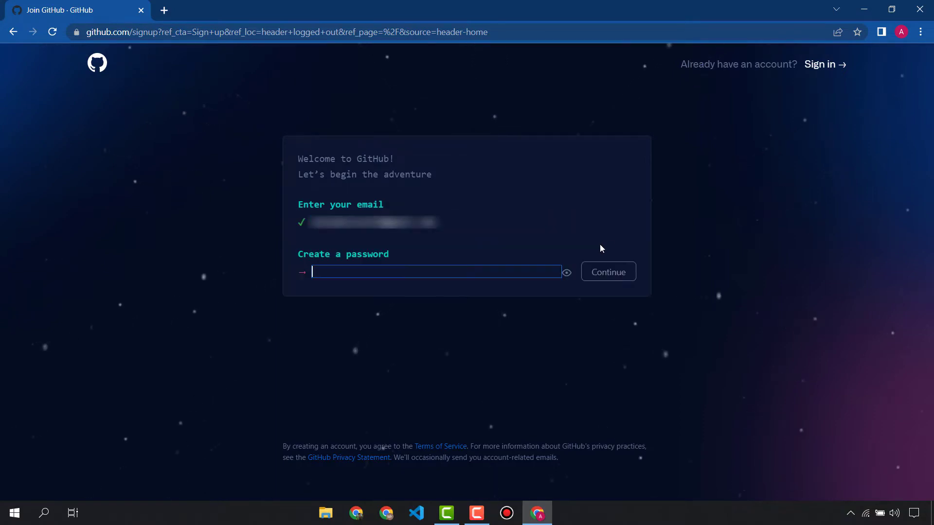
click(481, 272)
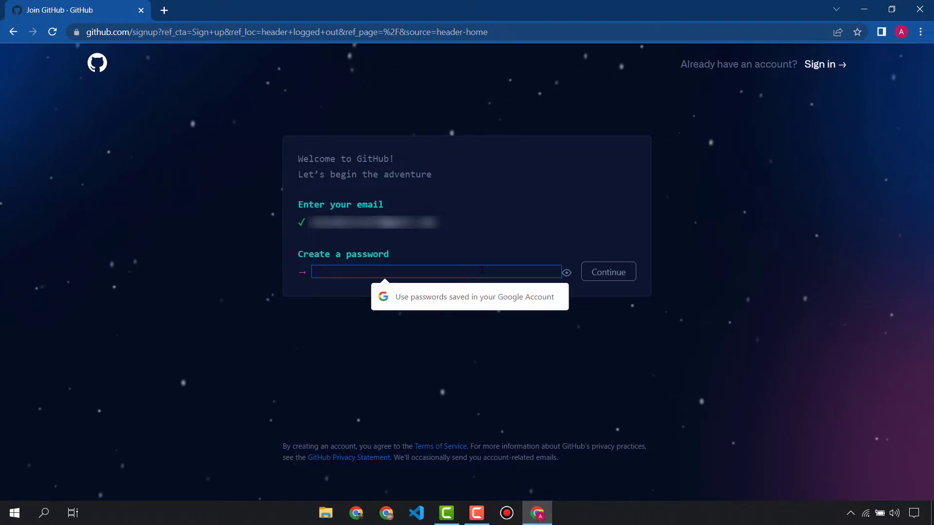
text(******)
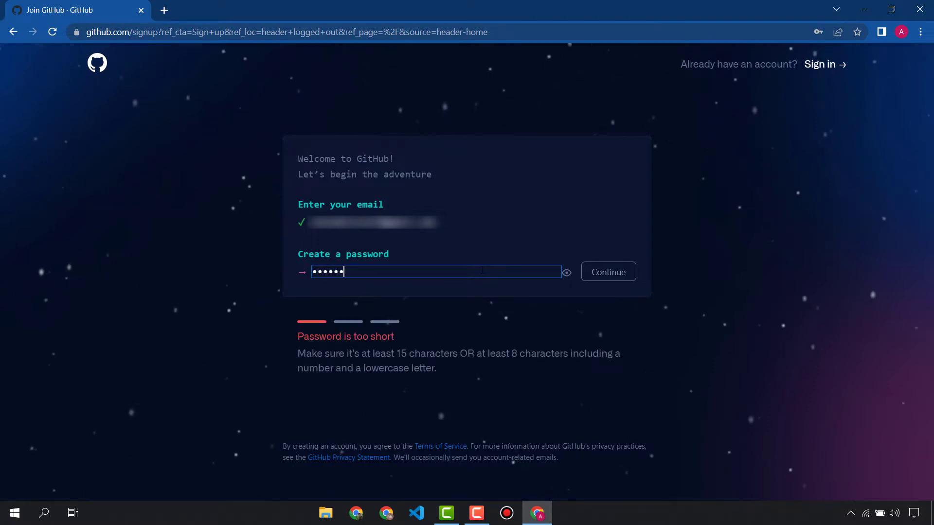
text(*******)
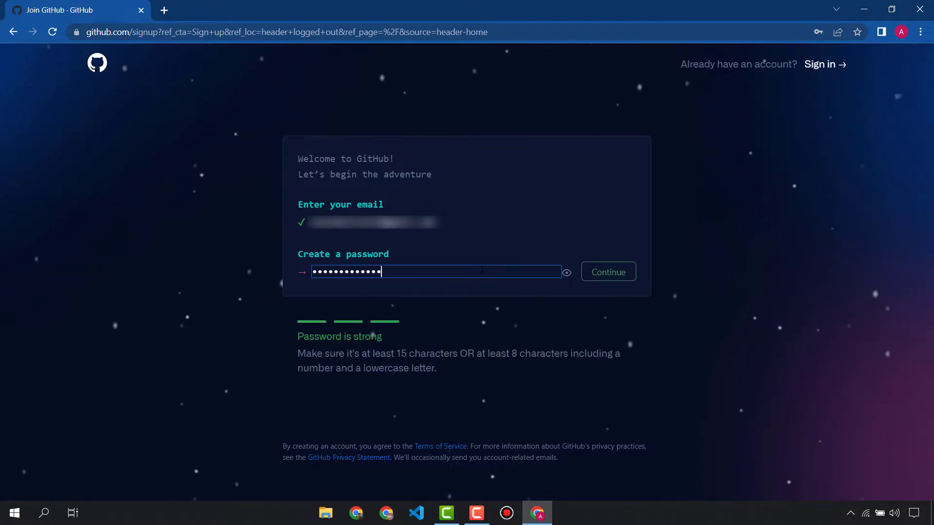
text(*)
click(614, 276)
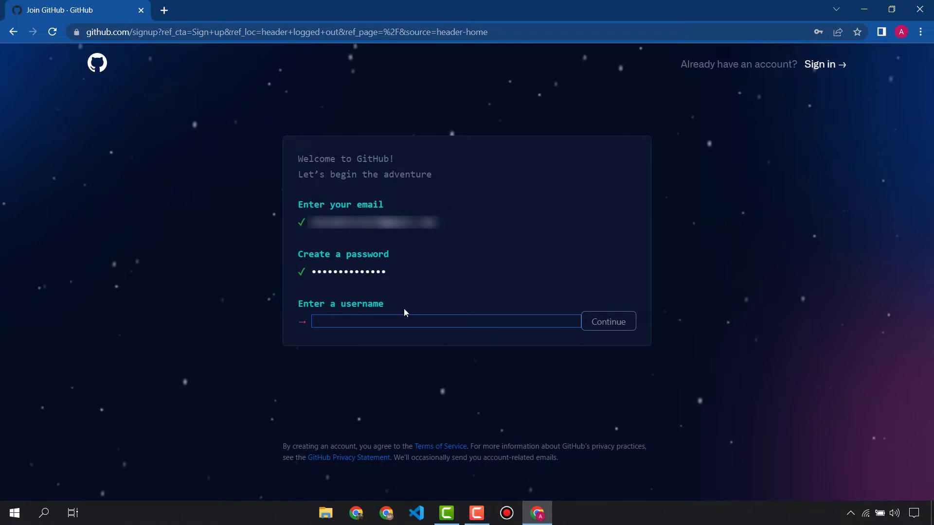
Step: Enter an available username after a rejected attempt, and answer 'n' to product update emails
text(p)
key(BackSpace)
text(dear)
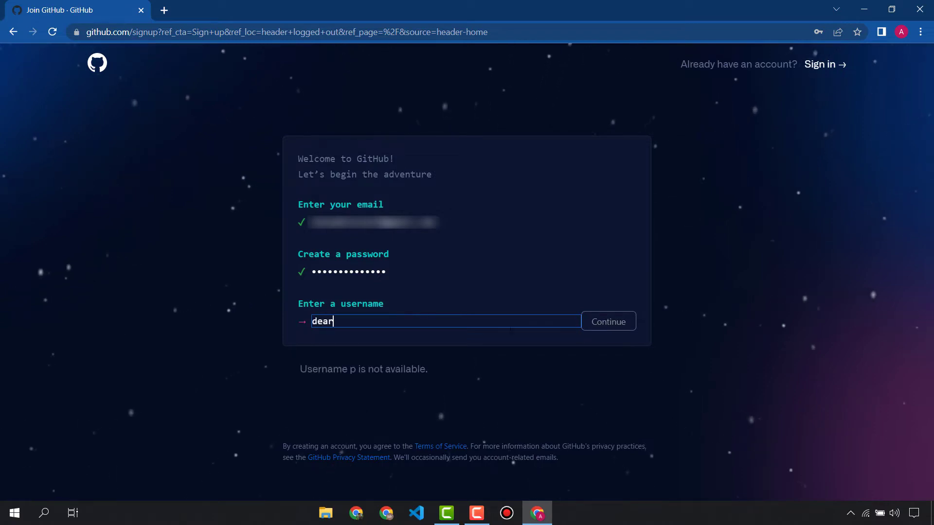
text(pro)
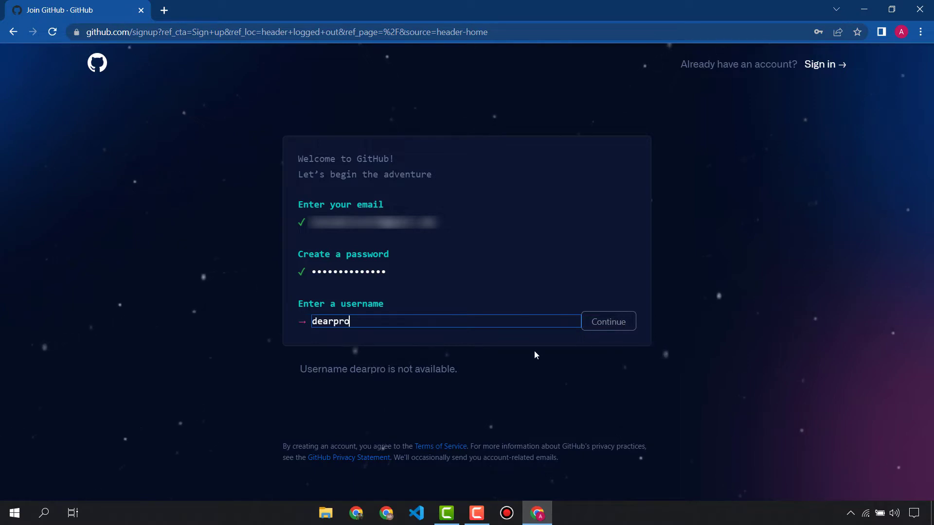
text(grammer)
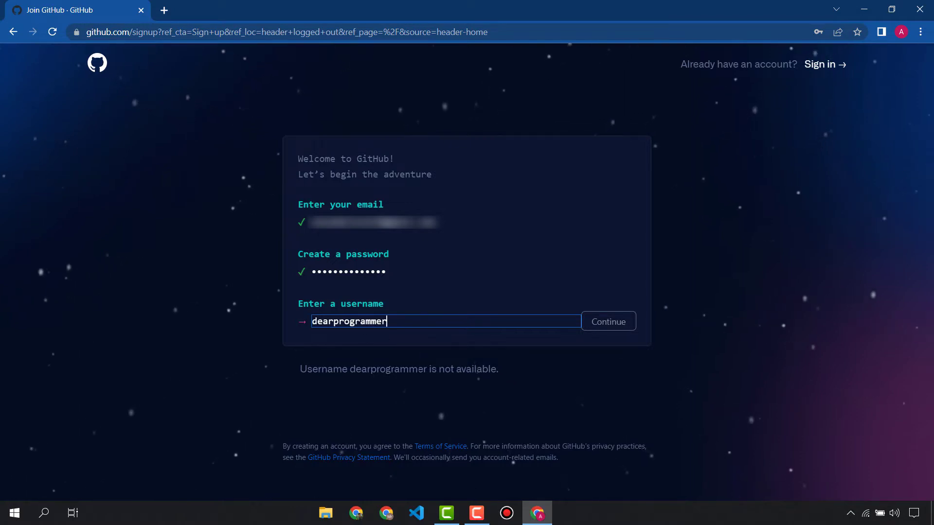
text(web)
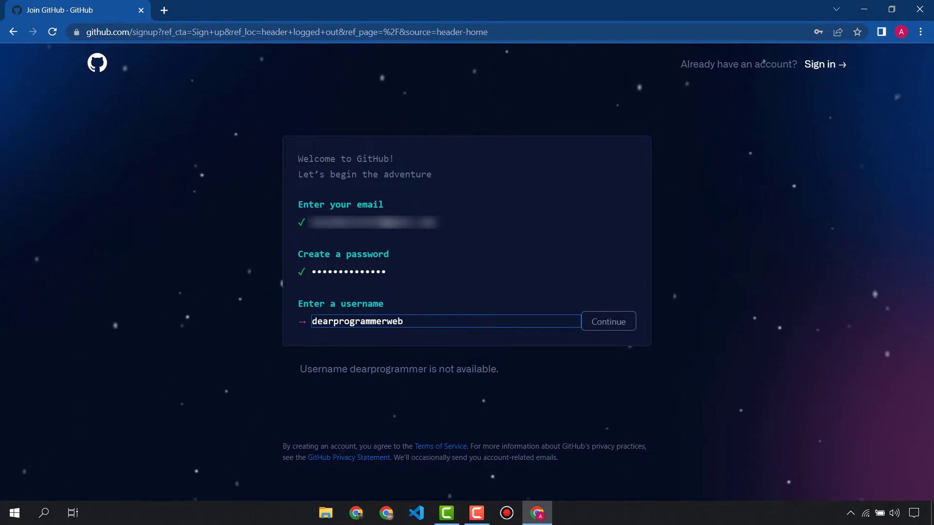
click(611, 325)
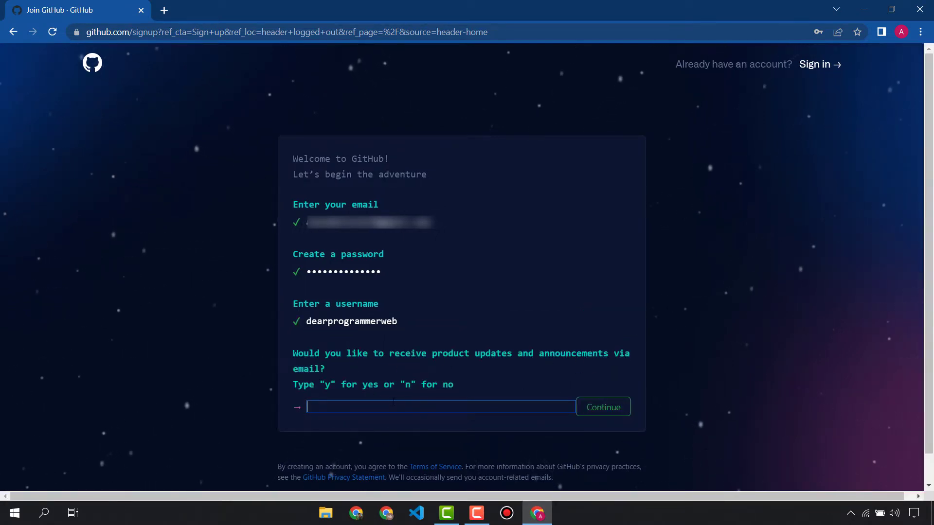
text(n)
key(Return)
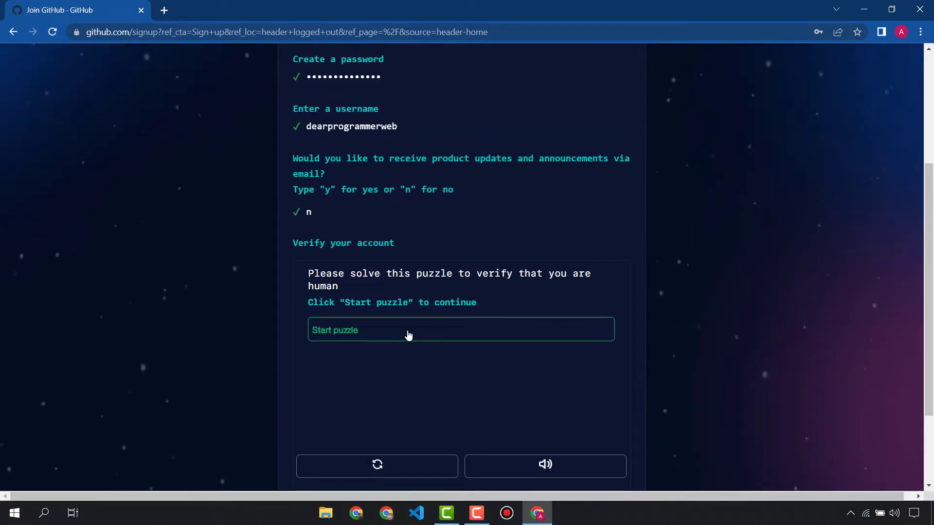
Step: Solve the verification puzzle by picking the spiral galaxy image, then create the account
click(409, 333)
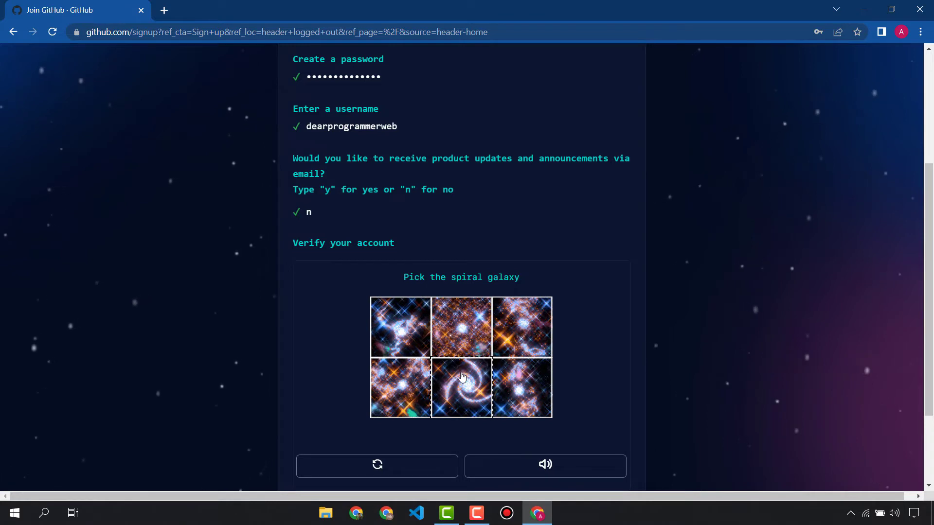
click(463, 387)
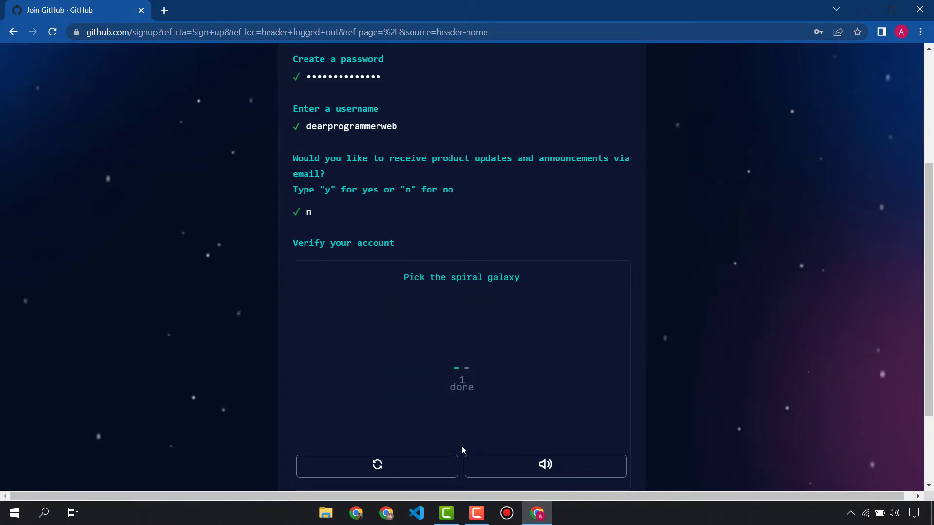
click(458, 394)
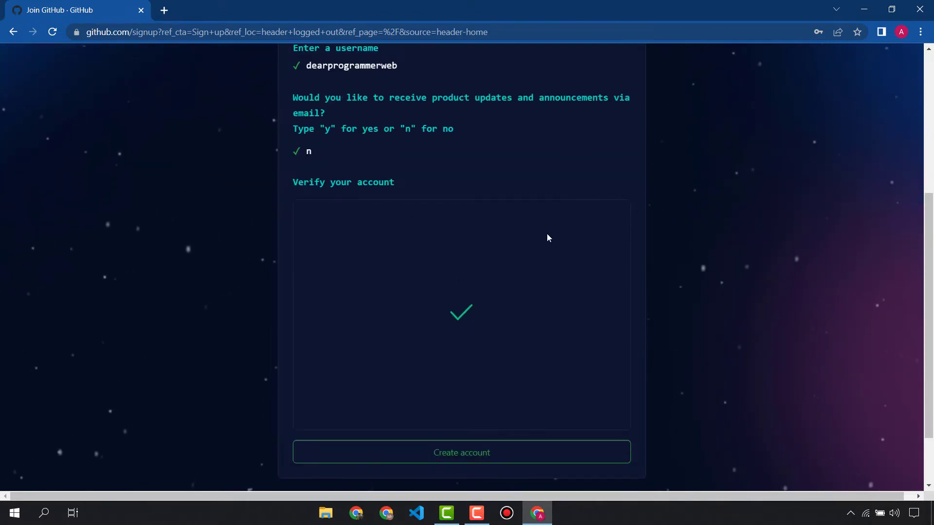
click(476, 454)
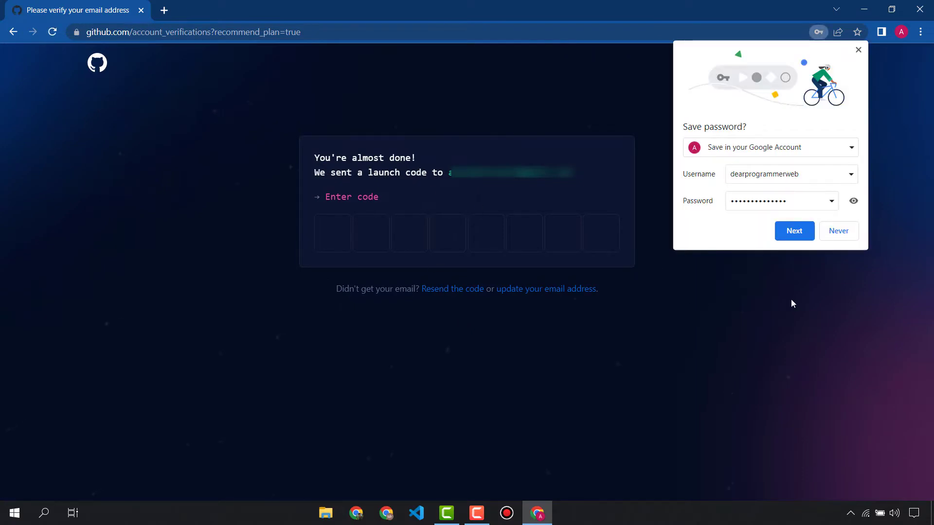
Step: Dismiss the save-password prompt, enter the emailed launch code, and choose Just me and Student
click(857, 51)
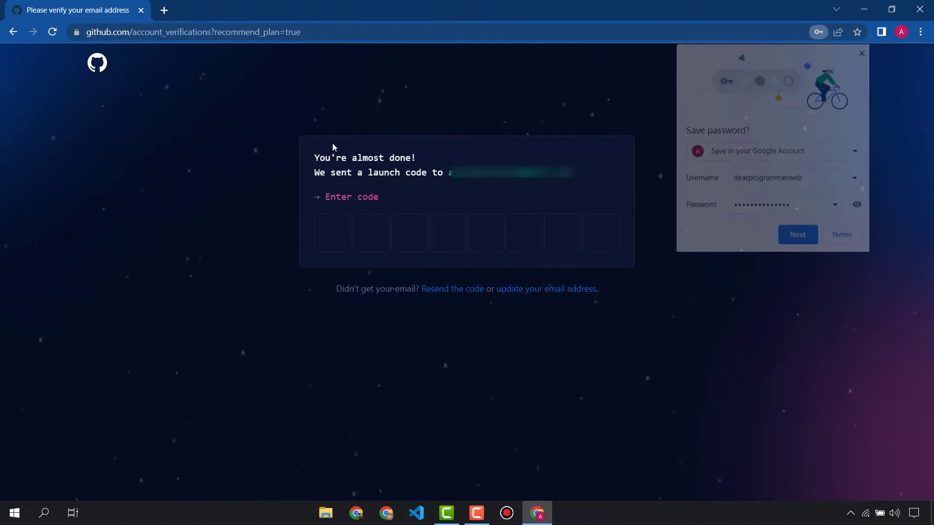
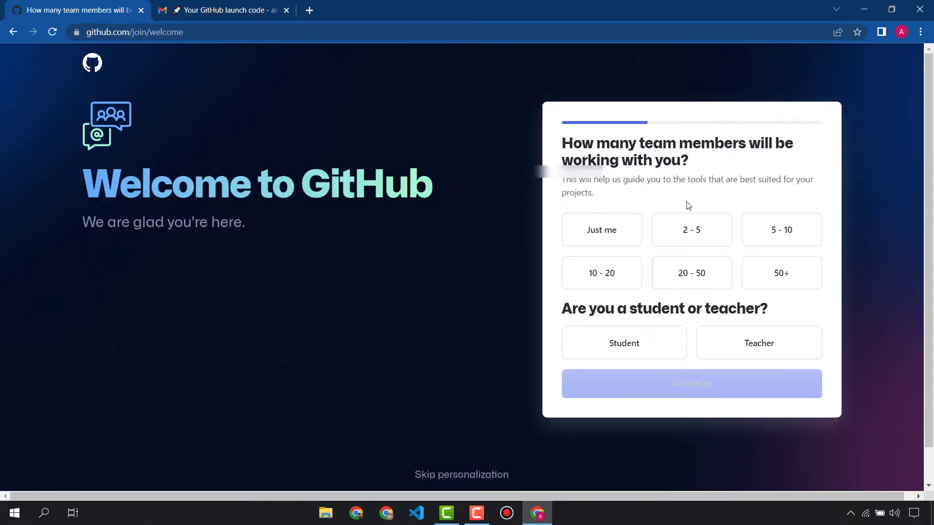
click(590, 231)
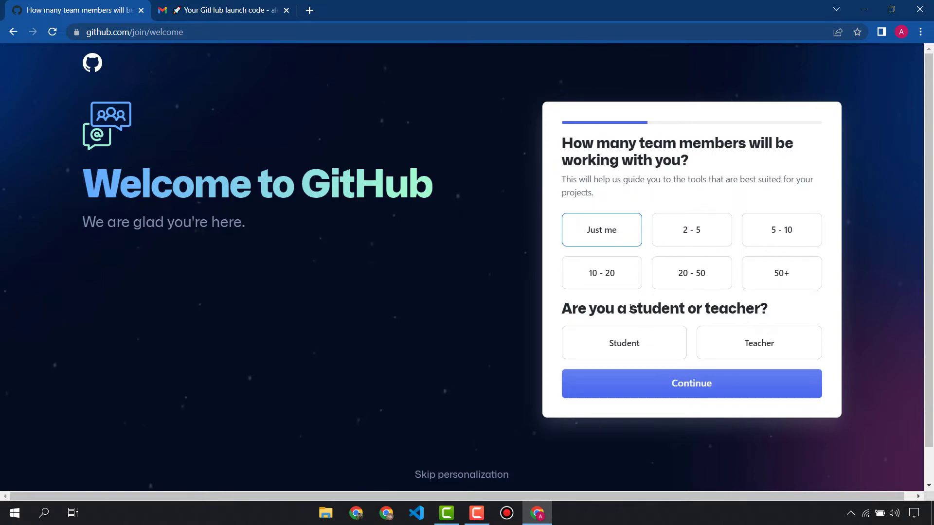
click(624, 343)
scroll(623, 267, down, 1)
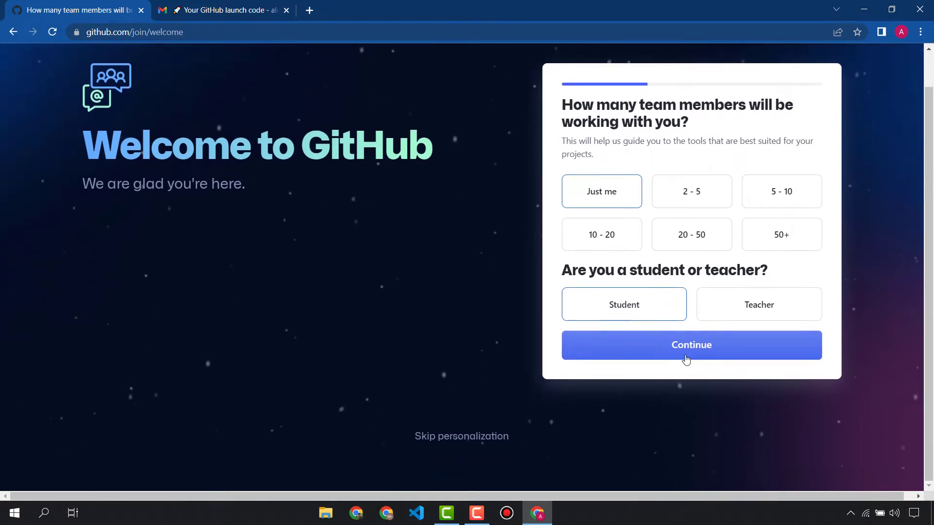
click(687, 351)
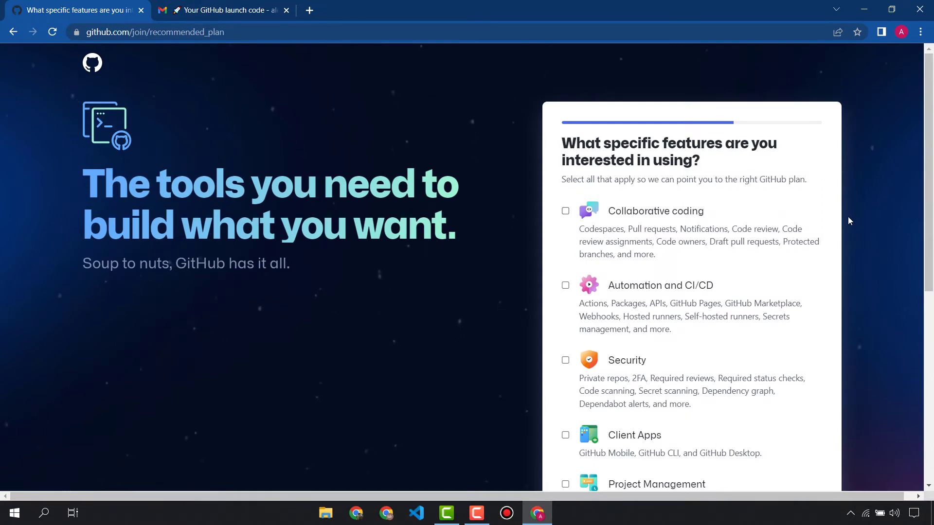
Step: Add Project Management to Collaborative coding, Client Apps and Community, then submit the interests
scroll(835, 217, down, 1)
scroll(767, 210, down, 2)
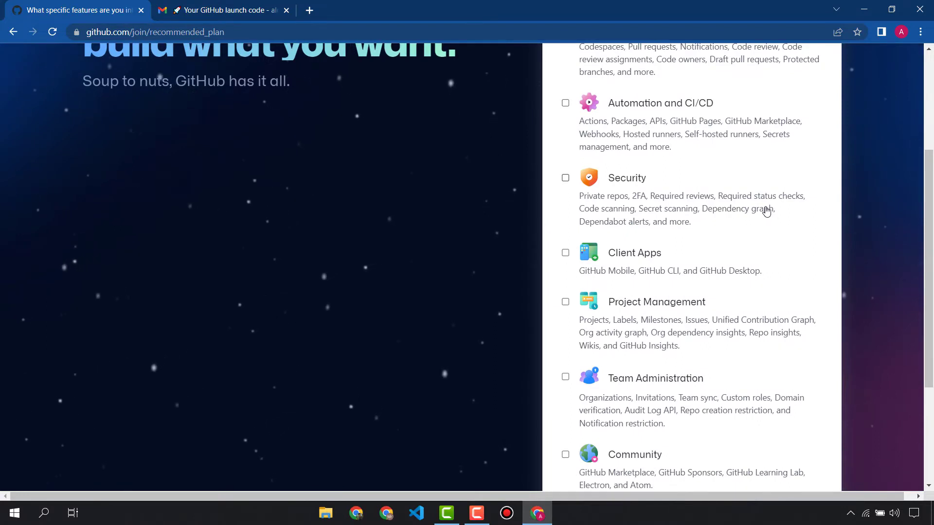
scroll(766, 210, down, 2)
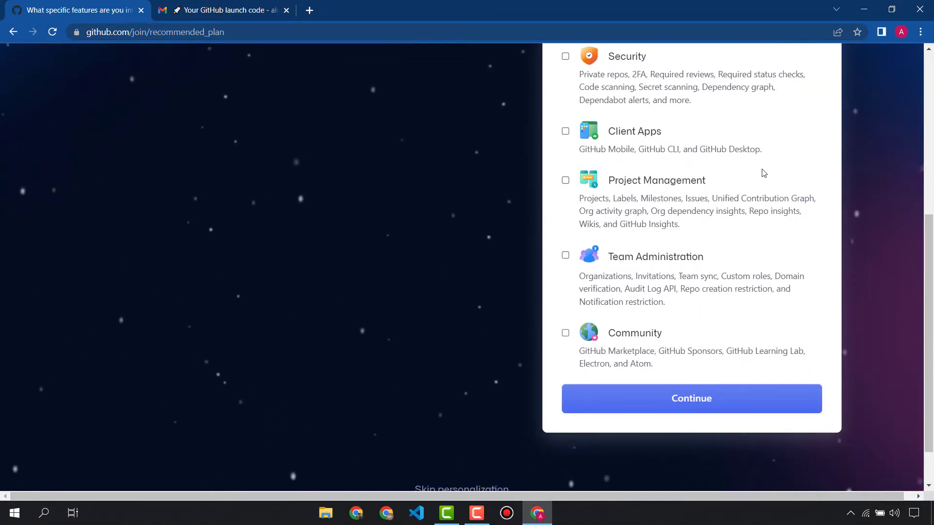
scroll(684, 311, up, 1)
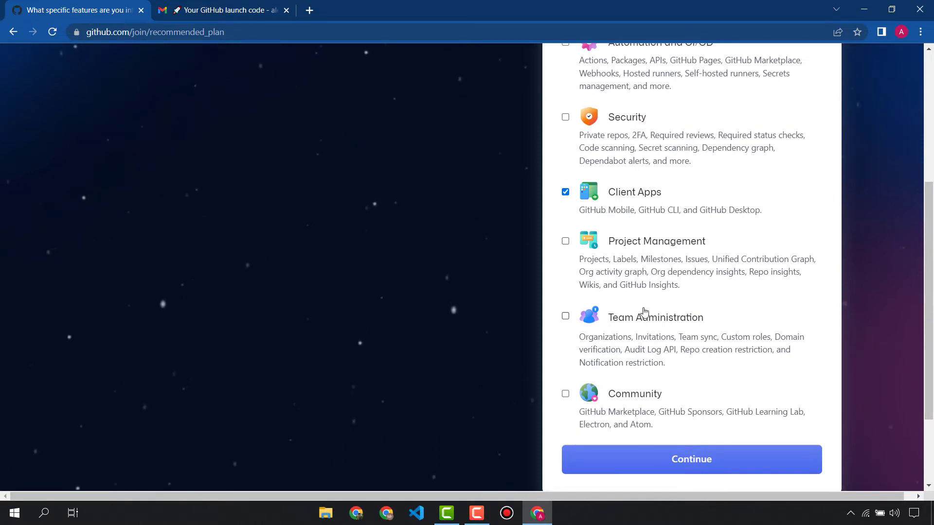
scroll(618, 312, down, 2)
scroll(564, 299, up, 4)
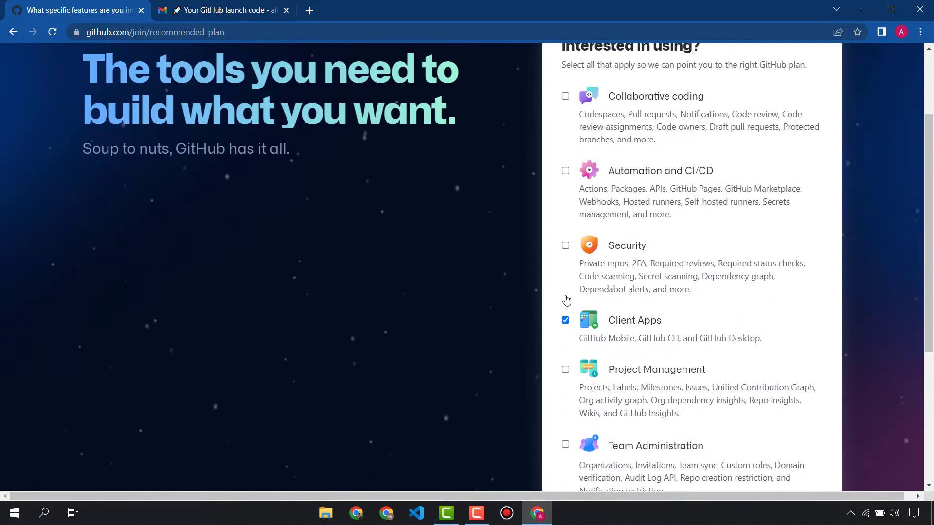
click(565, 370)
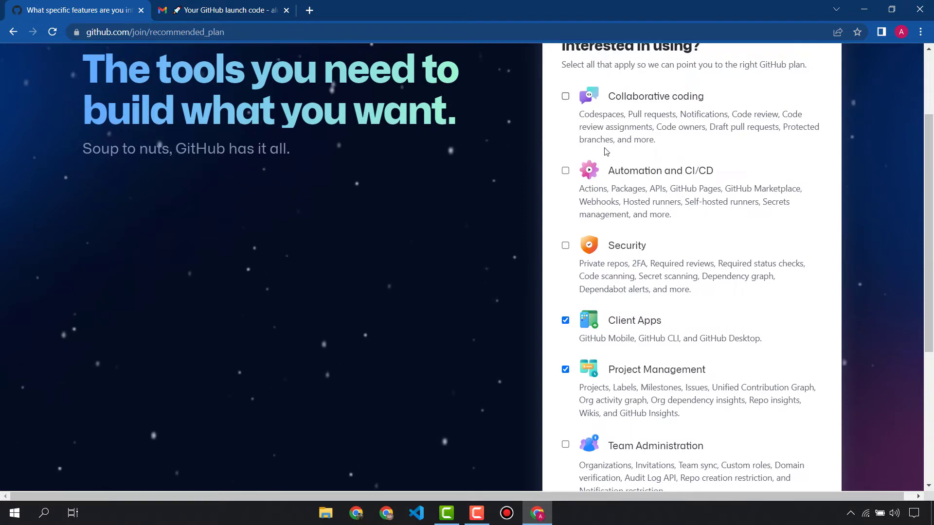
scroll(671, 188, down, 4)
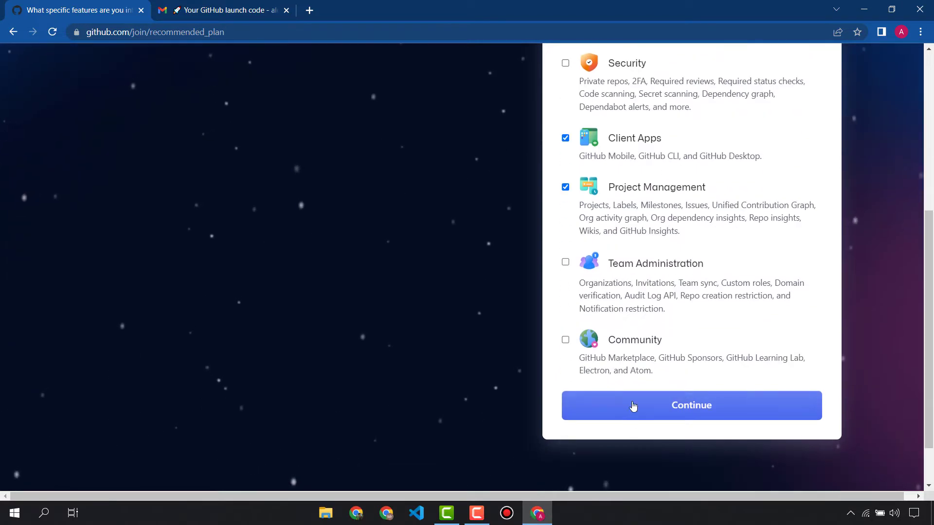
scroll(606, 346, up, 3)
scroll(580, 413, down, 1)
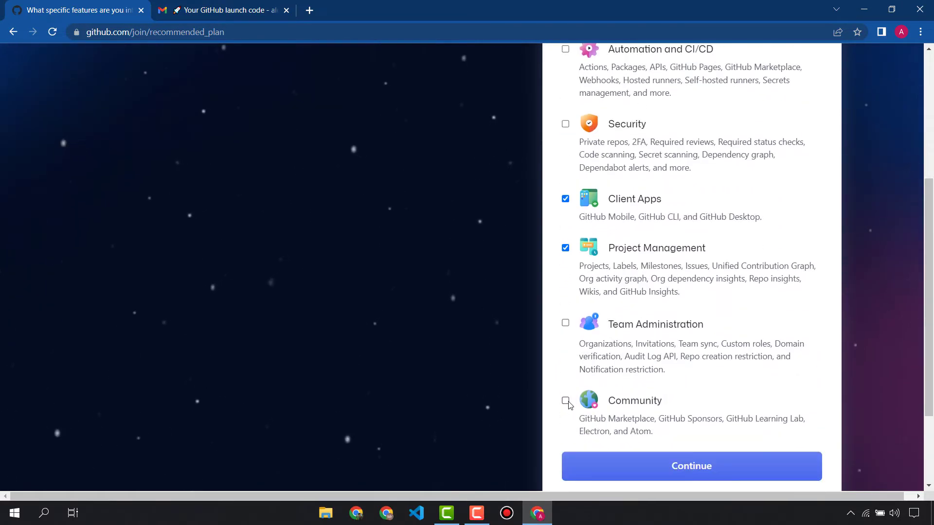
scroll(568, 218, up, 5)
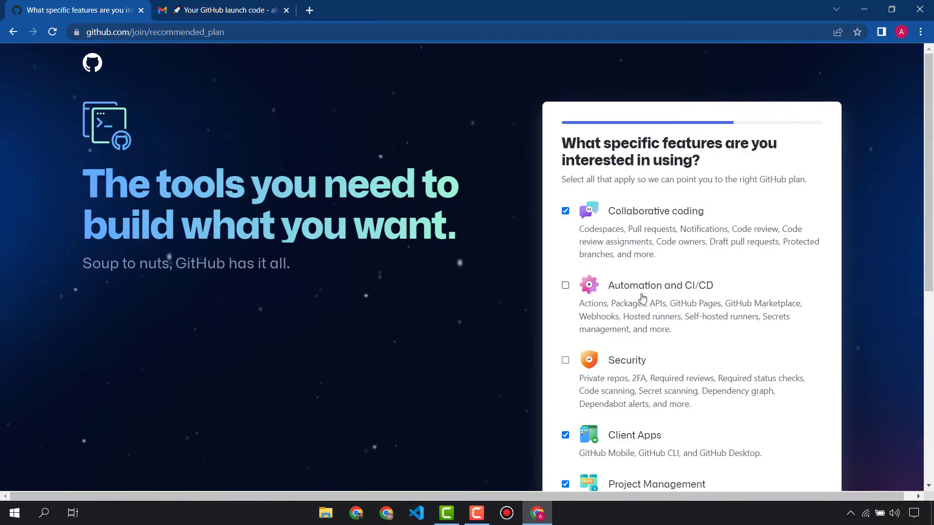
scroll(642, 298, down, 5)
click(653, 462)
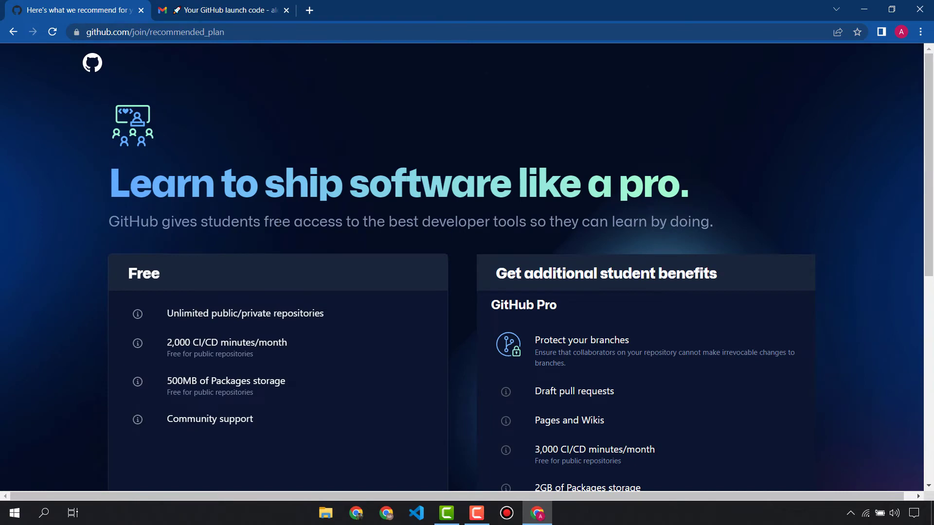
Step: Continue on the Free plan from the student plan recommendations
scroll(278, 222, down, 6)
scroll(204, 344, up, 4)
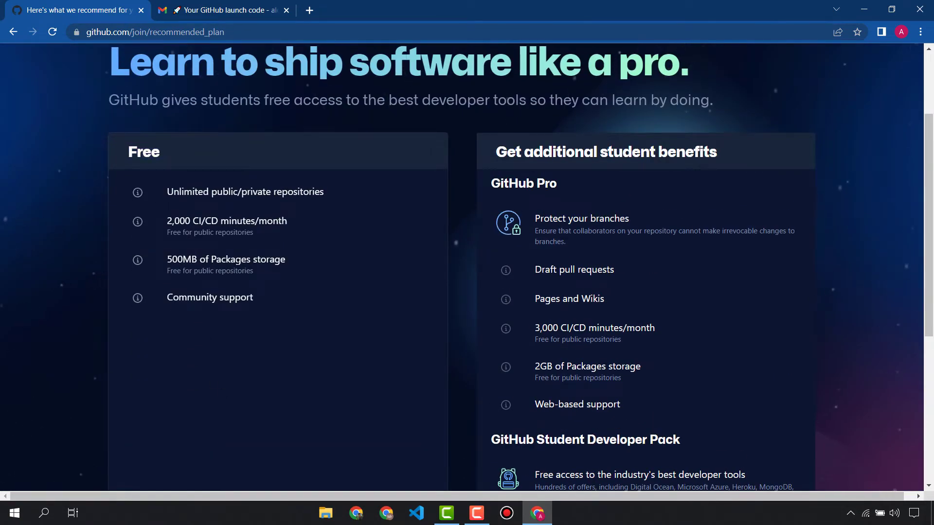
scroll(244, 350, down, 6)
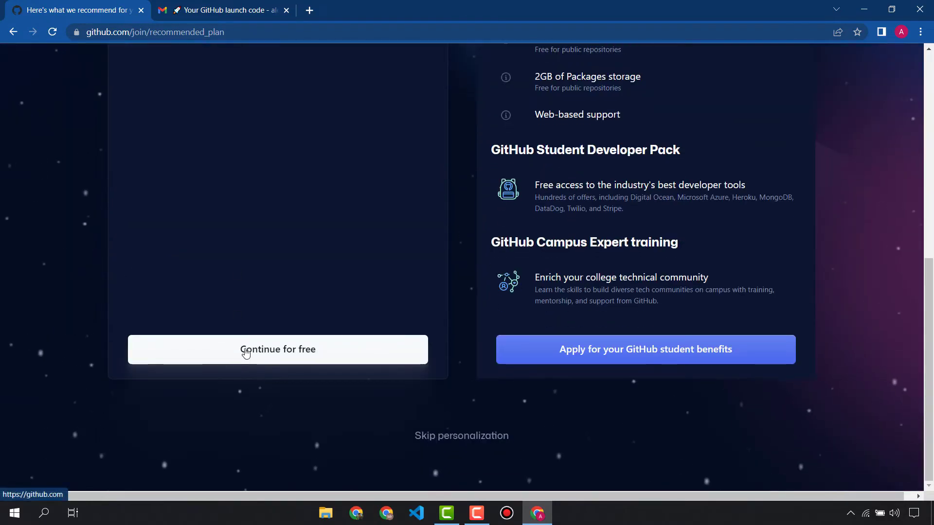
click(244, 350)
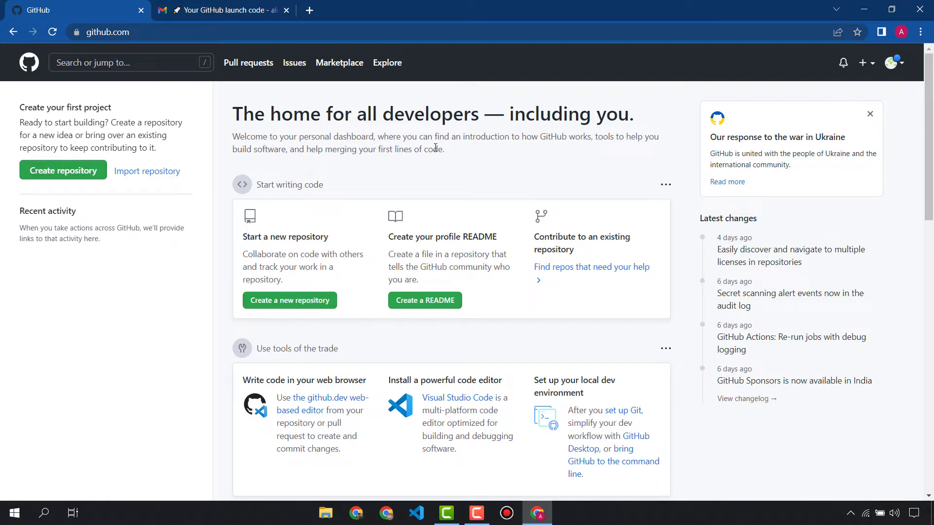
Step: Create a Public repository named myweb under the default owner, leaving README, .gitignore and license unset
drag(225, 125, 637, 108)
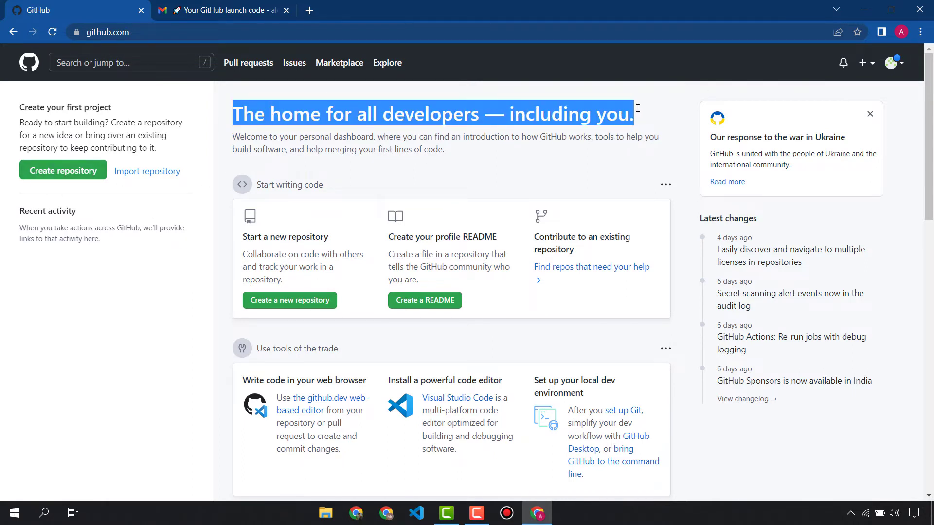
click(395, 166)
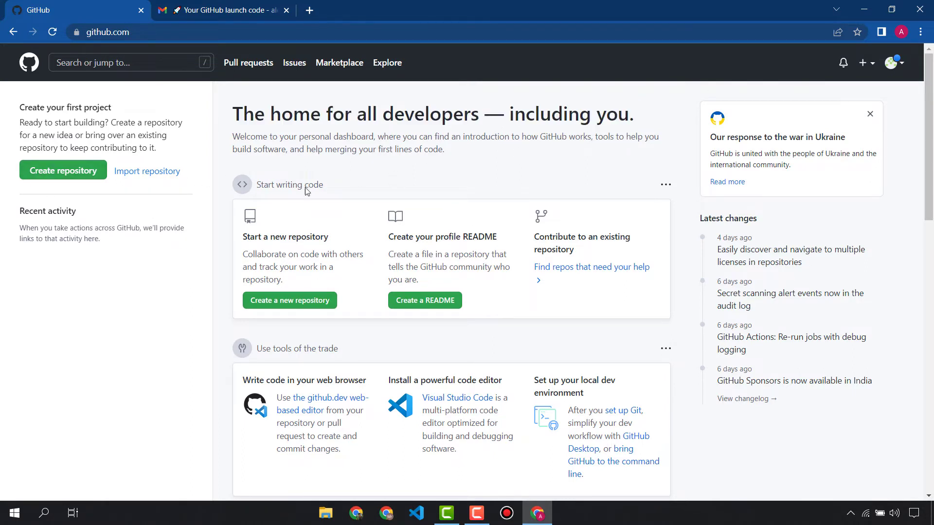
click(77, 180)
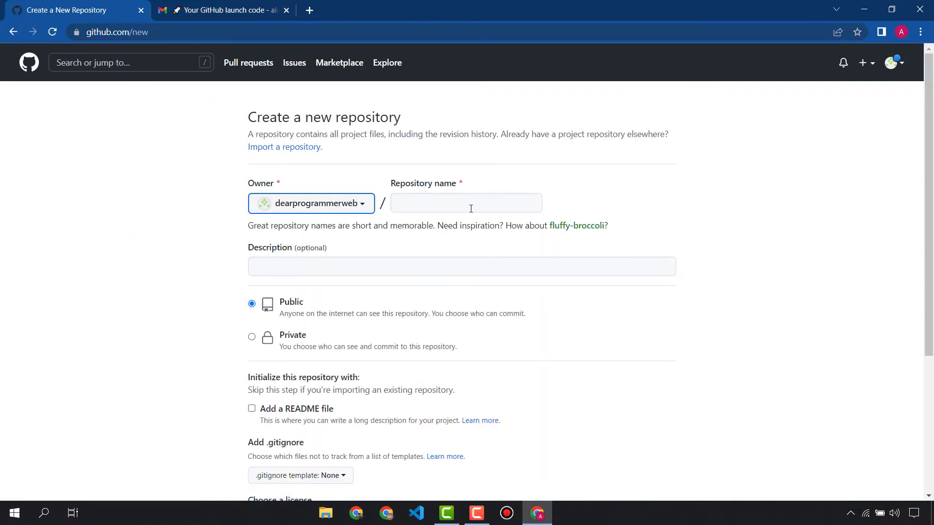
click(469, 210)
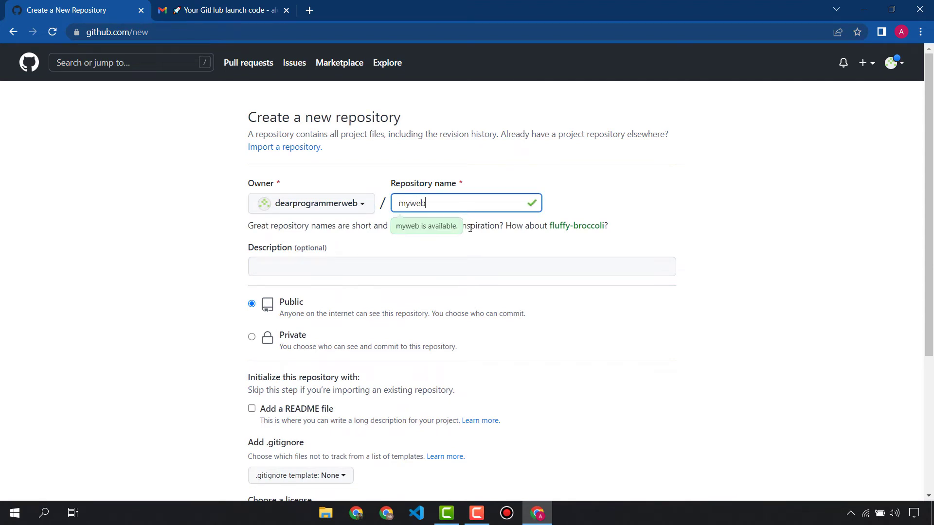
click(378, 246)
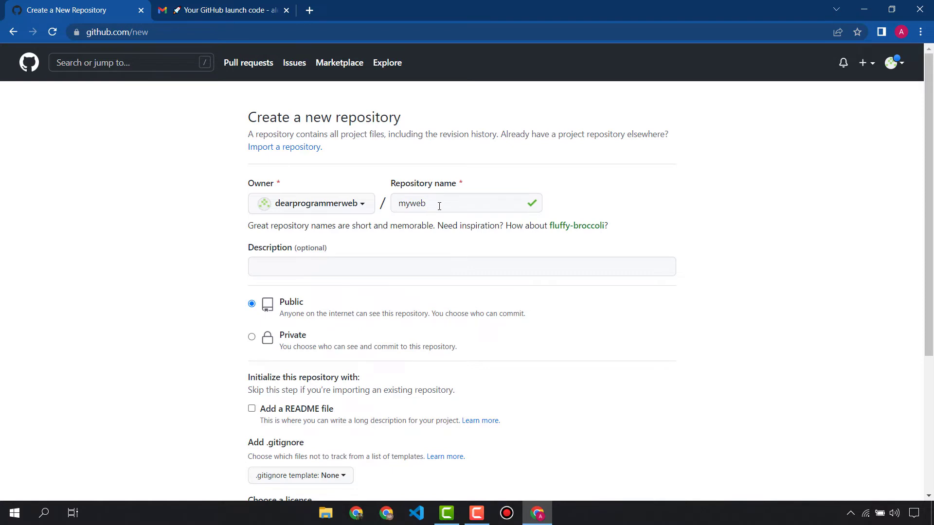
scroll(452, 184, down, 1)
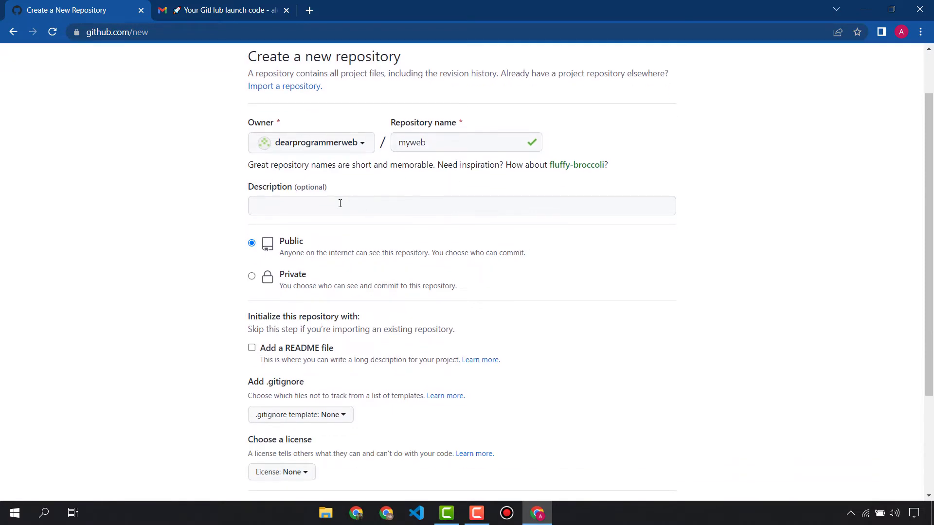
scroll(319, 301, down, 1)
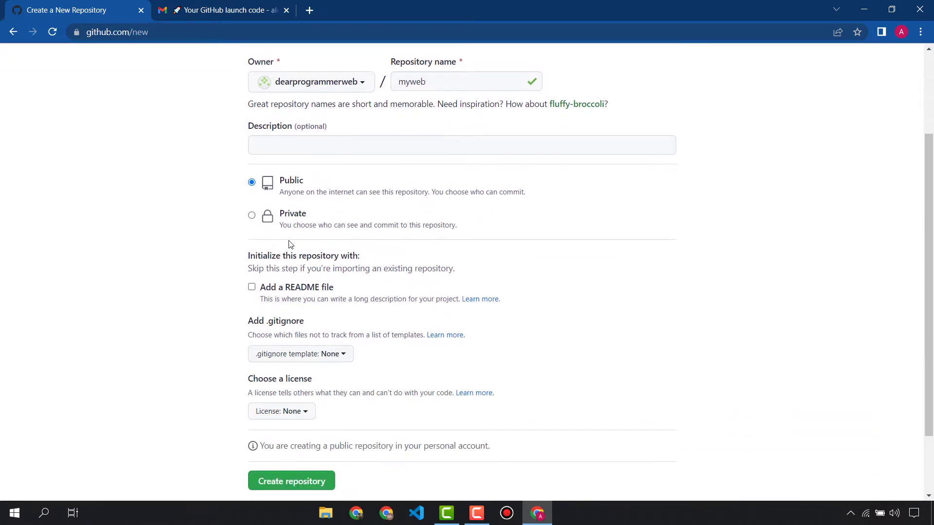
scroll(301, 182, up, 2)
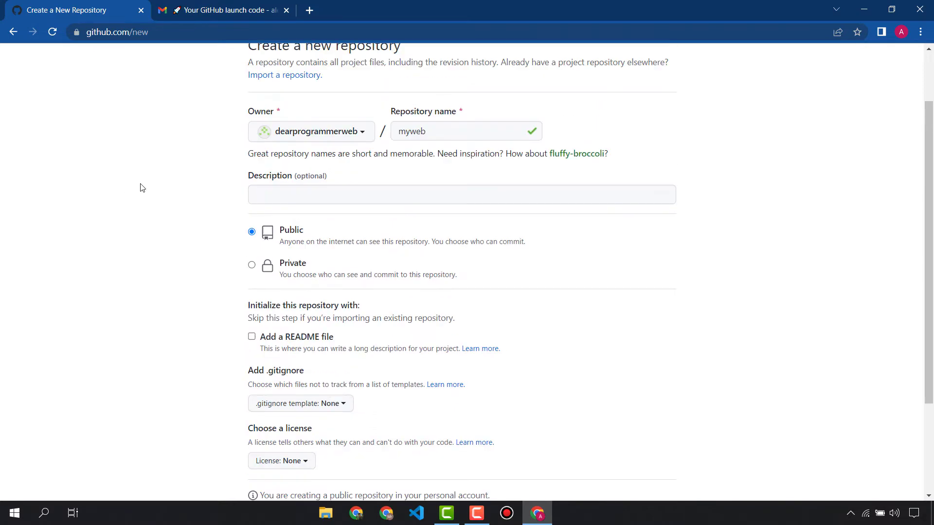
click(361, 203)
click(321, 226)
scroll(340, 278, down, 3)
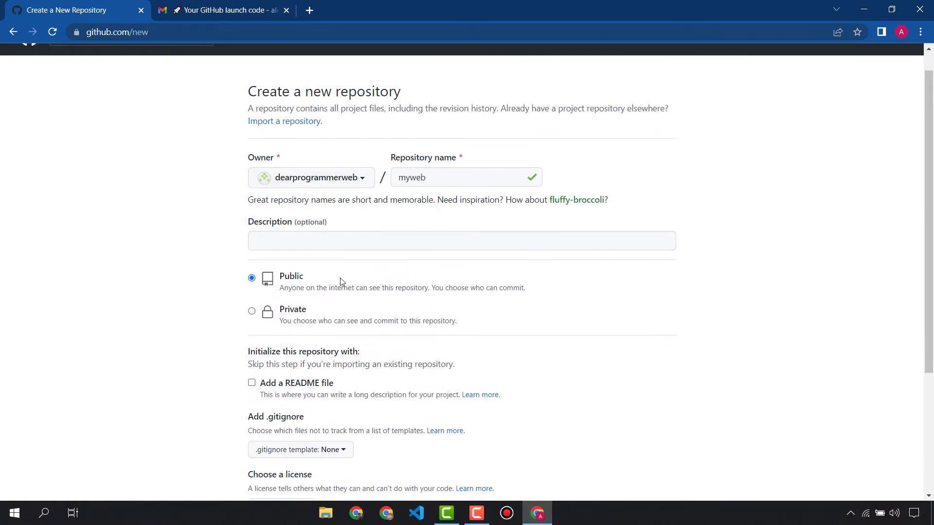
click(295, 403)
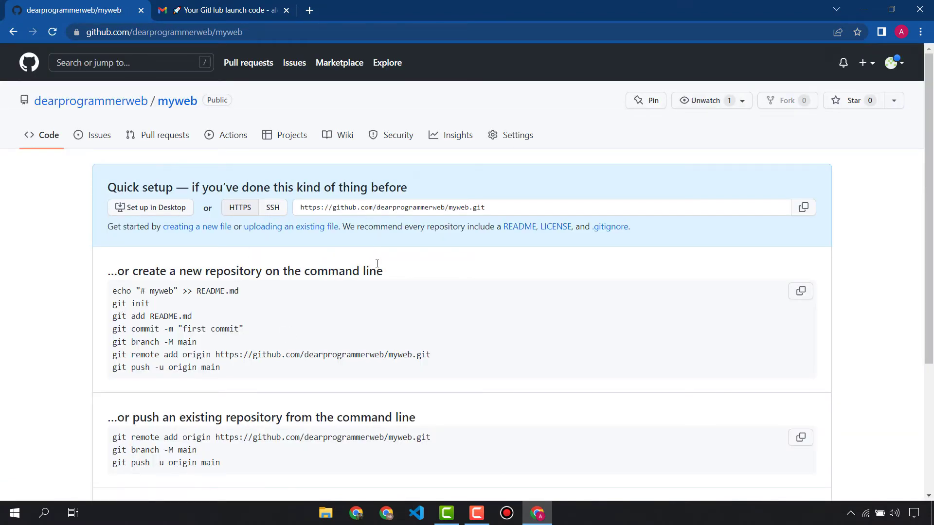
Step: Look over the Quick setup page and the code import page, then cancel back
drag(403, 270, 103, 273)
scroll(210, 354, down, 2)
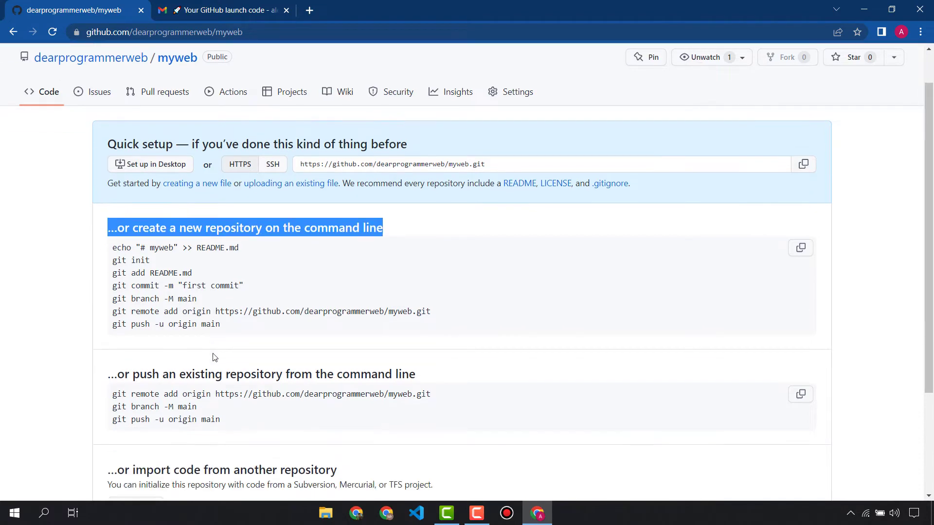
drag(416, 296, 104, 308)
drag(339, 392, 107, 392)
click(259, 425)
scroll(256, 423, up, 3)
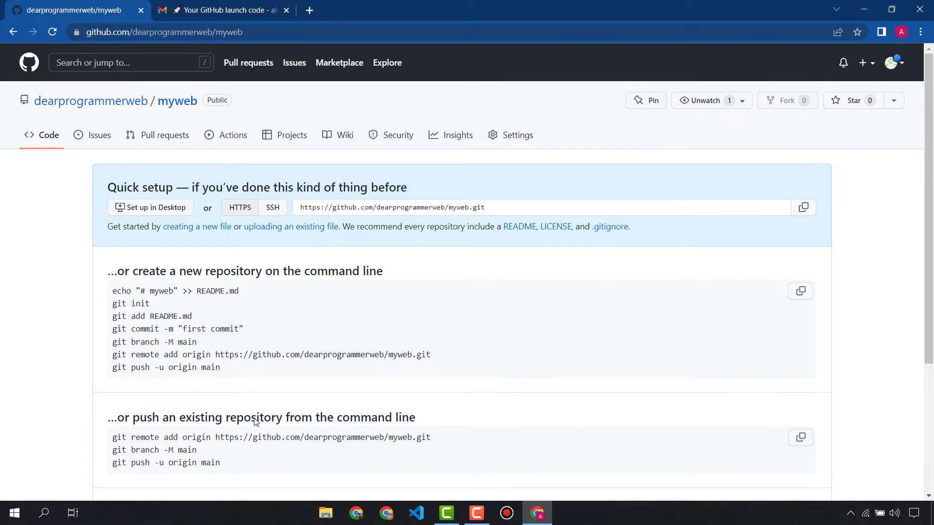
scroll(254, 422, down, 4)
click(129, 366)
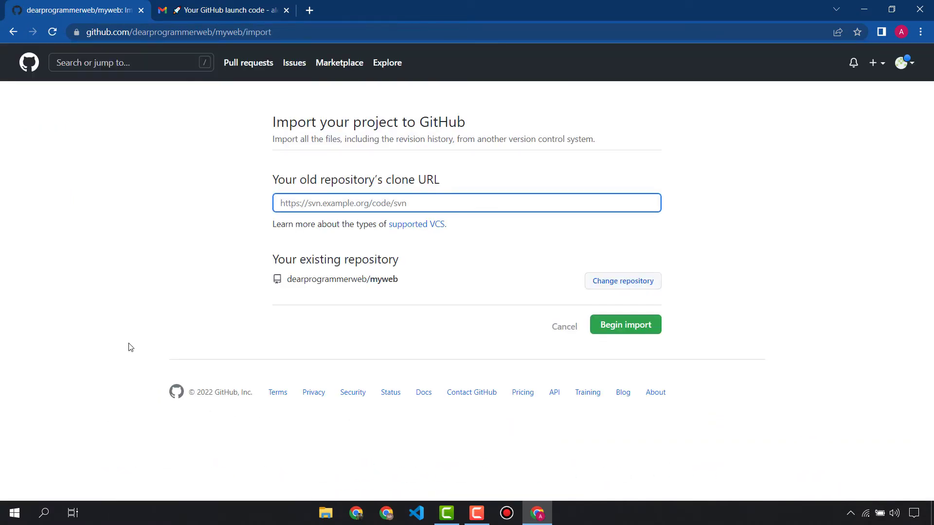
click(562, 331)
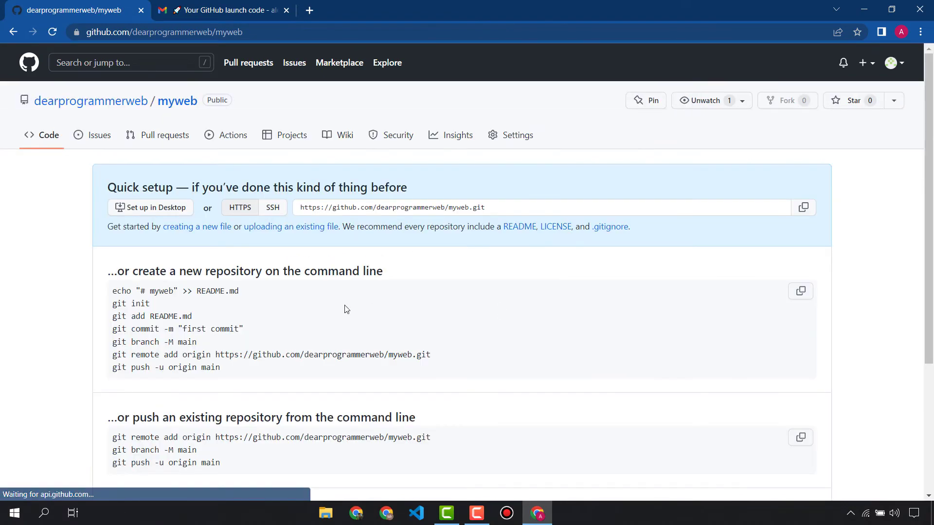
Step: Follow the 'uploading an existing file' link from the myweb Quick setup page
scroll(345, 308, down, 4)
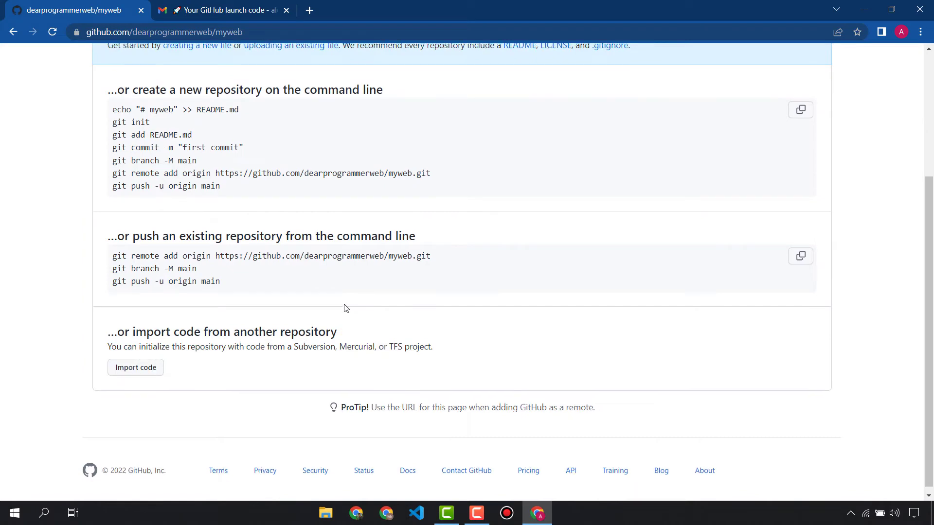
scroll(347, 306, up, 4)
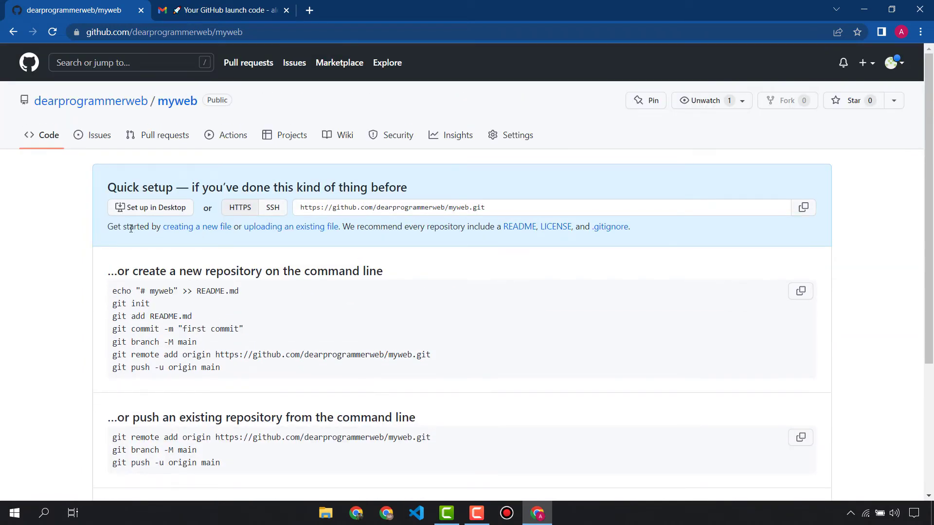
drag(94, 233, 334, 228)
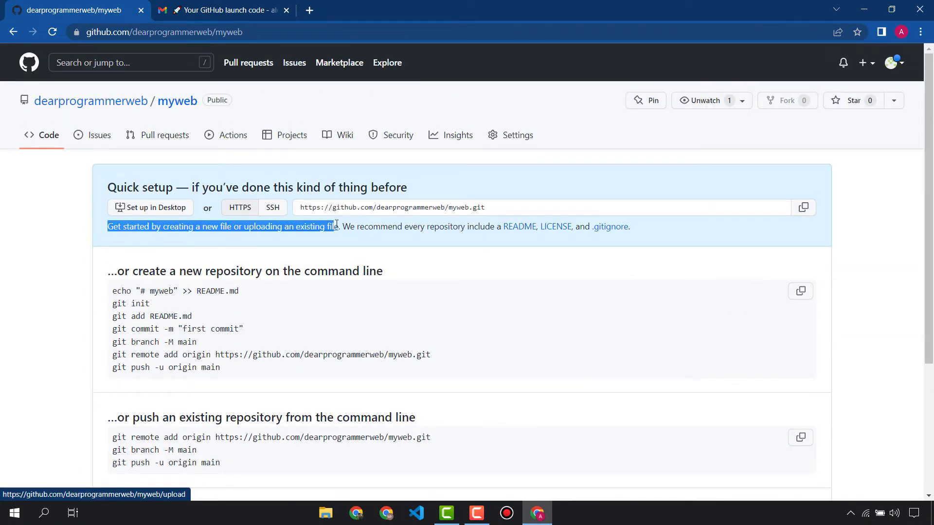
click(246, 250)
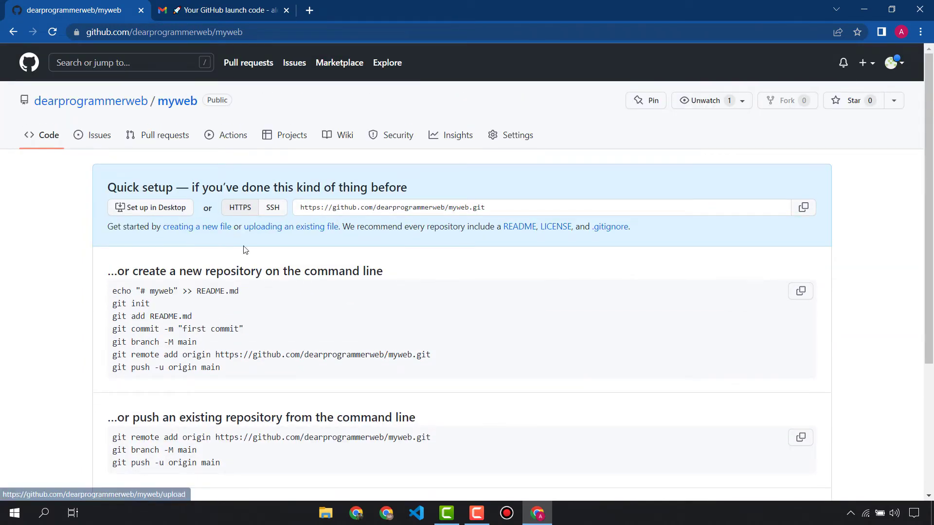
click(274, 229)
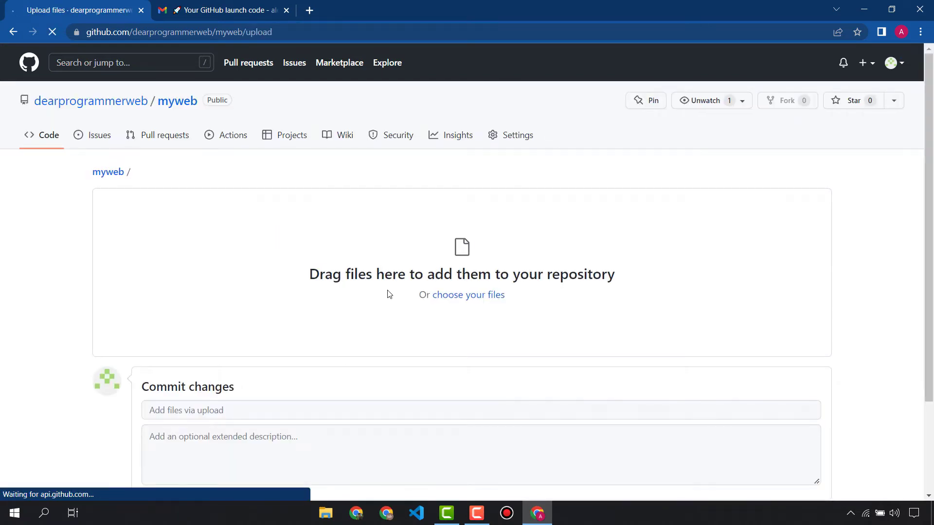
Step: Scroll through the myweb upload page, then show the Windows desktop
scroll(375, 263, down, 1)
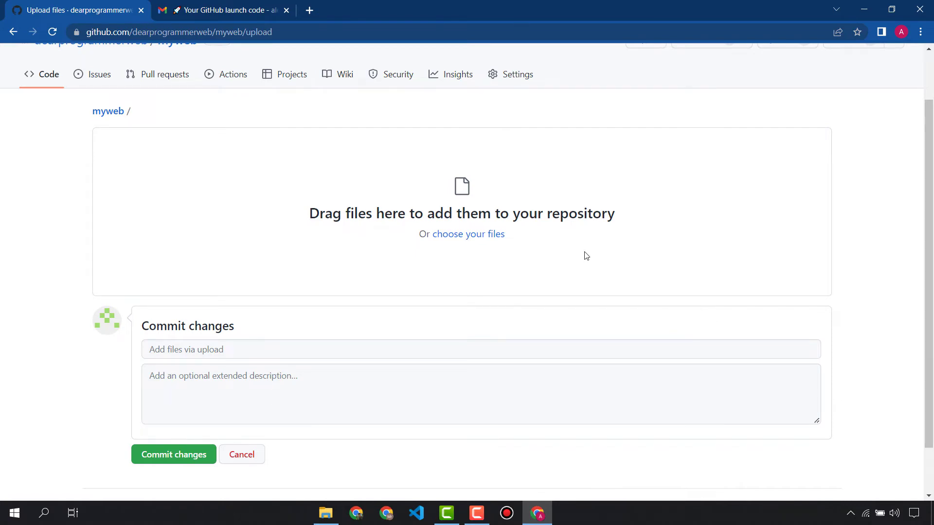
scroll(909, 493, down, 1)
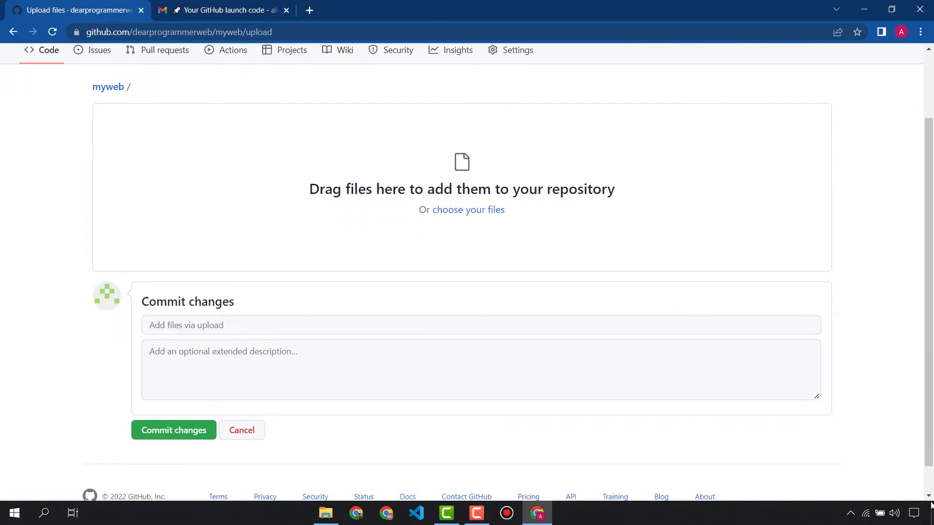
scroll(733, 368, up, 2)
click(933, 519)
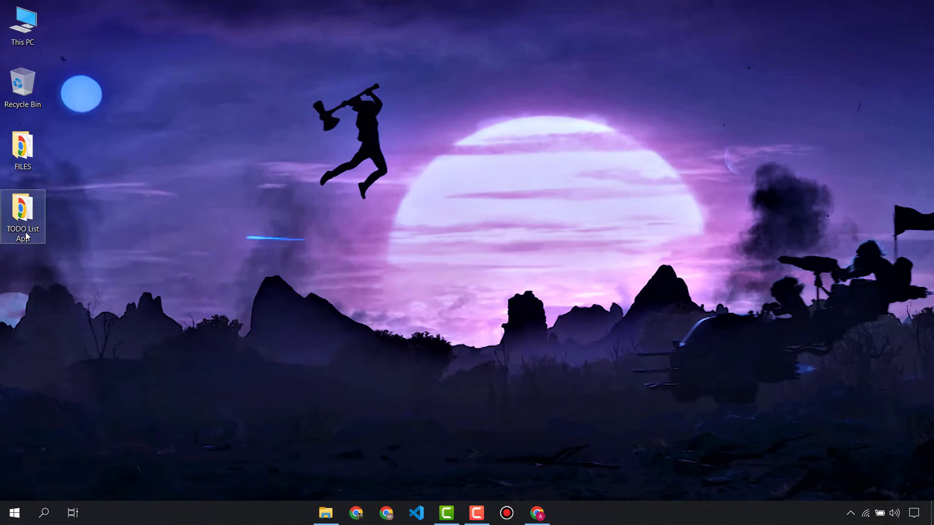
Step: Open the TODO List App folder and open index.html and style.css in VS Code
double_click(23, 214)
drag(428, 251, 439, 267)
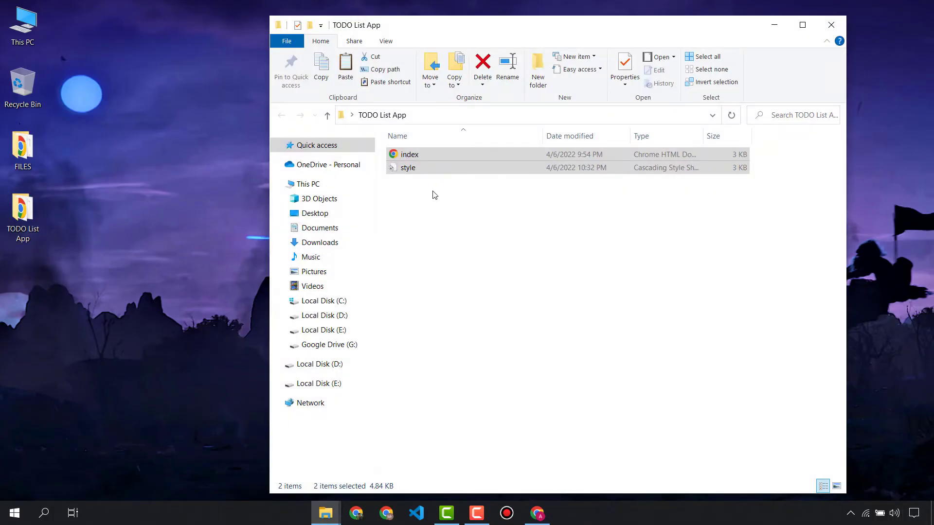
mouse_move(430, 201)
mouse_down()
mouse_move(415, 150)
mouse_move(442, 206)
mouse_up()
right_click(443, 205)
click(501, 332)
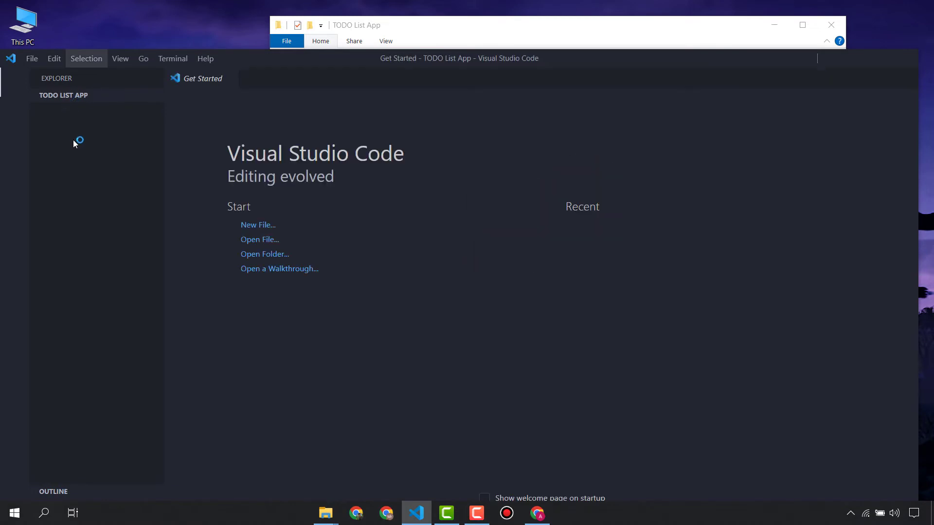
Step: Look through index.html and style.css in the editor, then minimize VS Code
click(70, 113)
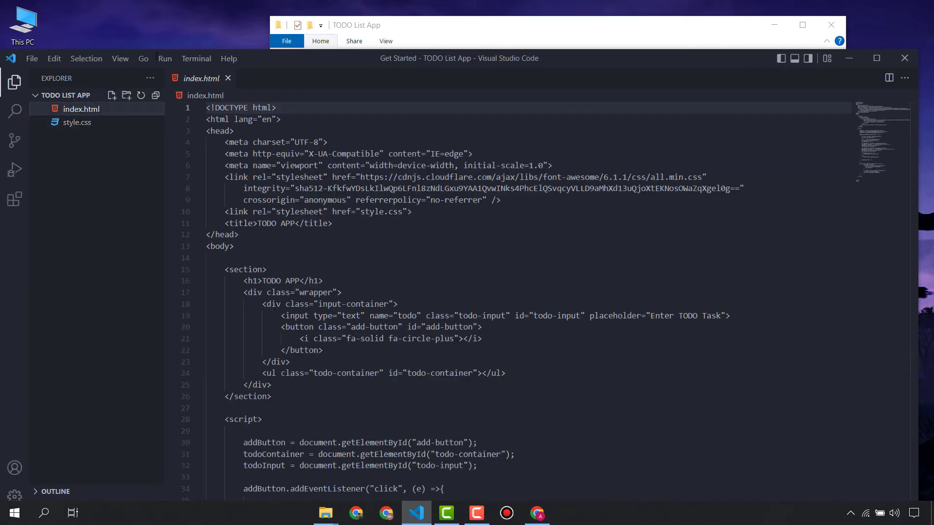
scroll(472, 212, down, 5)
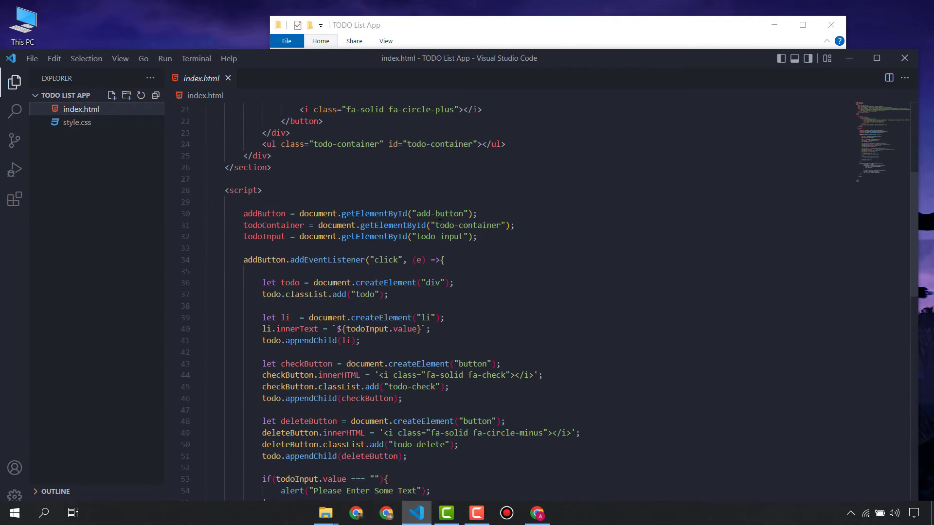
click(97, 123)
scroll(404, 205, down, 7)
click(405, 214)
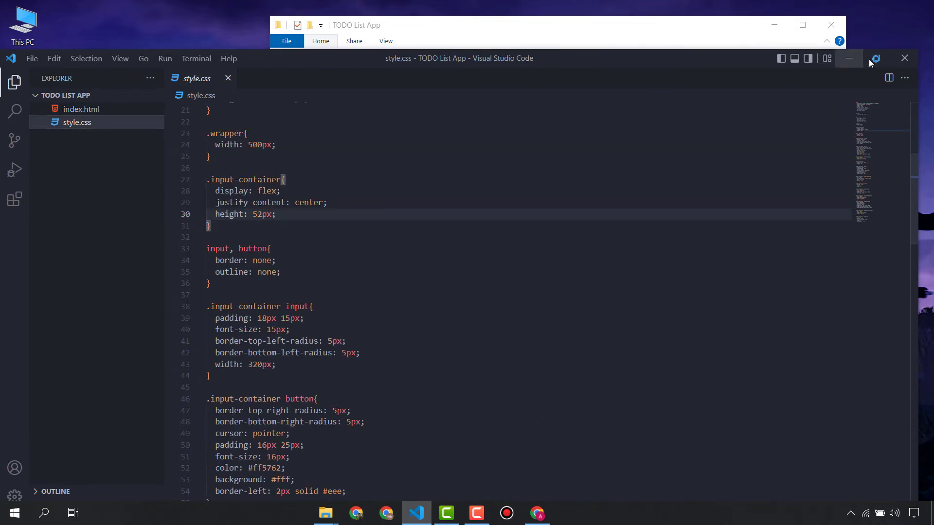
click(850, 59)
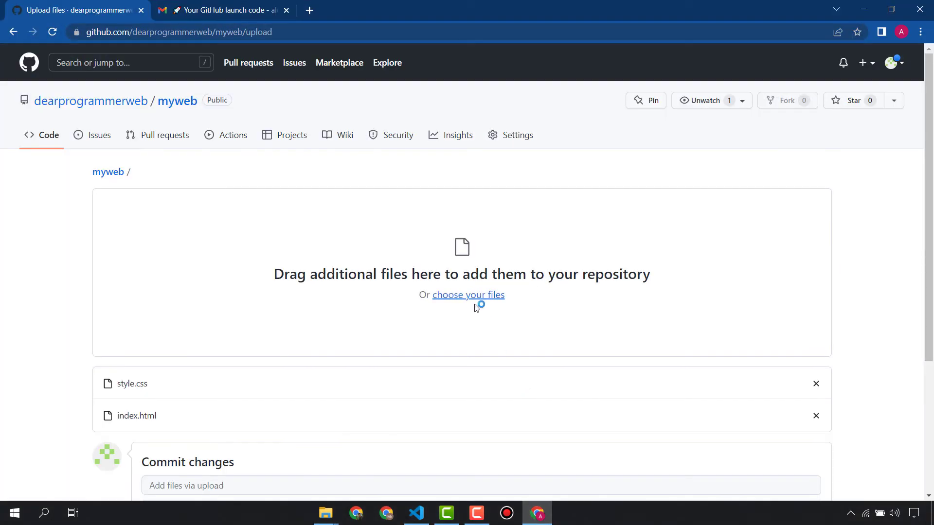
Step: Commit the uploaded index.html and style.css to myweb with the default 'Add files via upload' message
scroll(369, 301, down, 4)
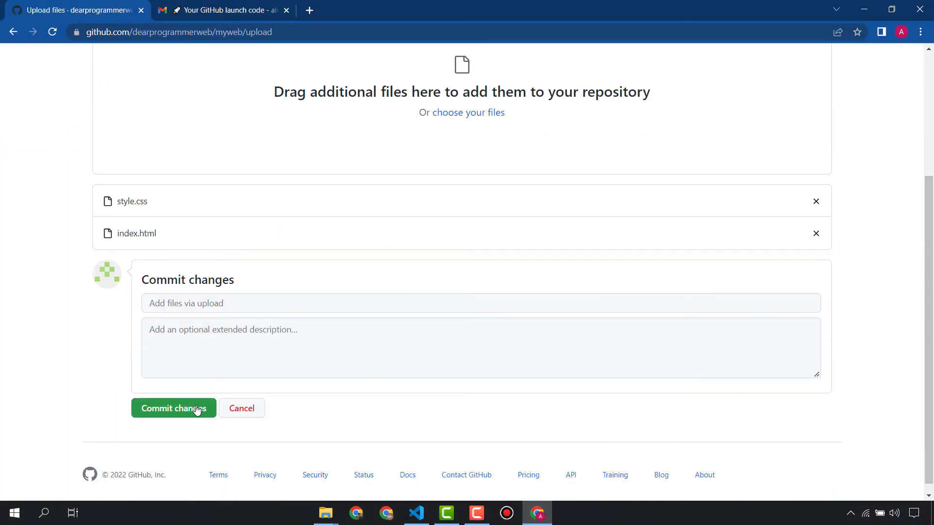
click(184, 301)
click(206, 340)
click(90, 334)
click(185, 409)
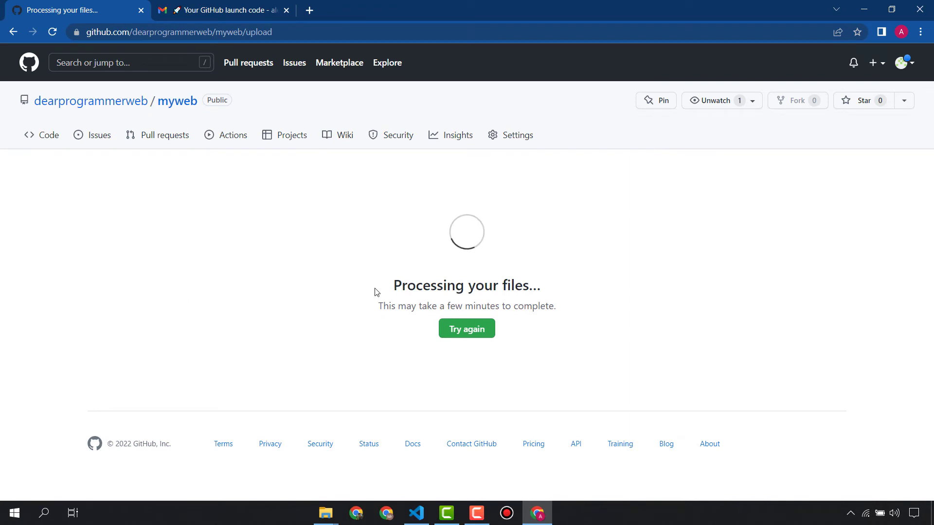
drag(374, 292, 628, 308)
click(631, 314)
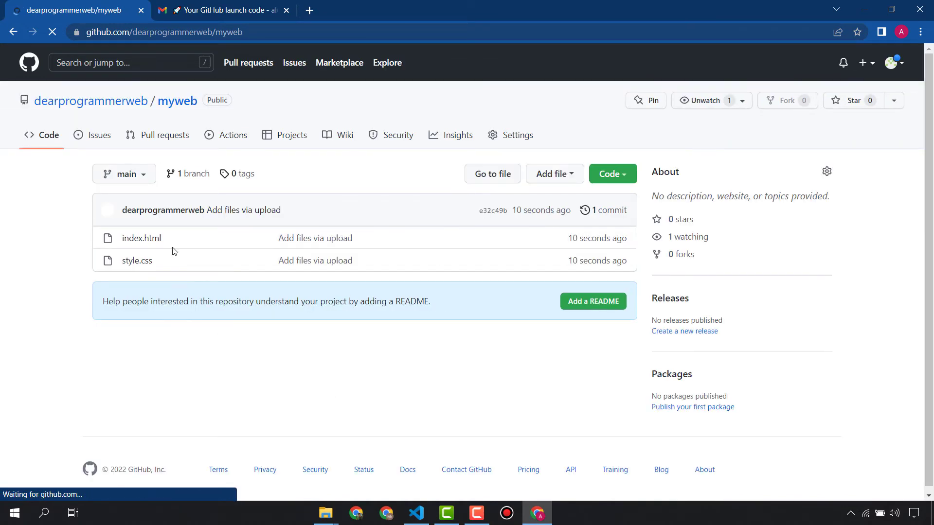
click(138, 259)
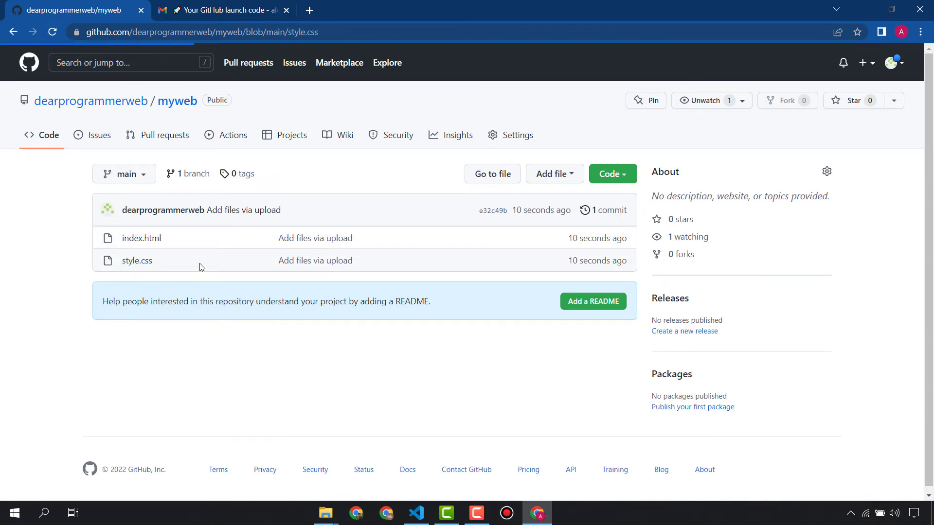
scroll(244, 308, down, 15)
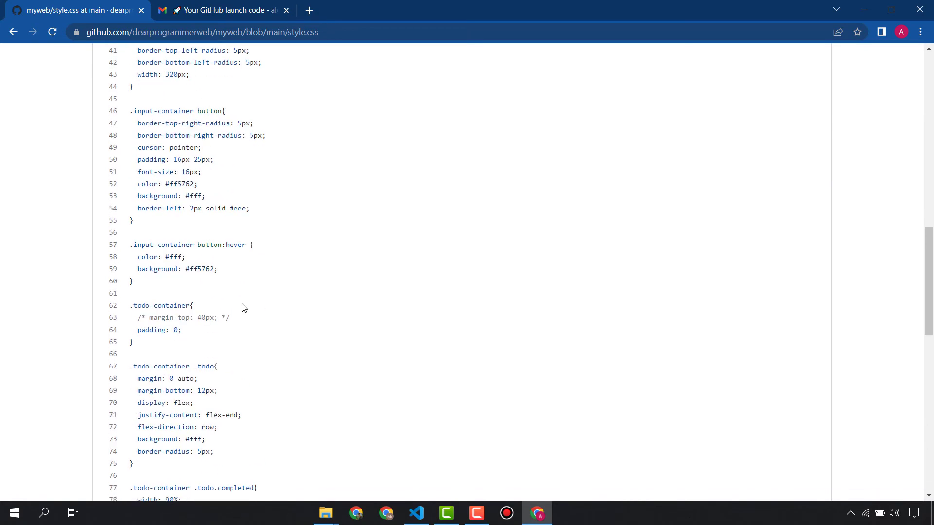
scroll(244, 308, down, 13)
scroll(243, 306, up, 20)
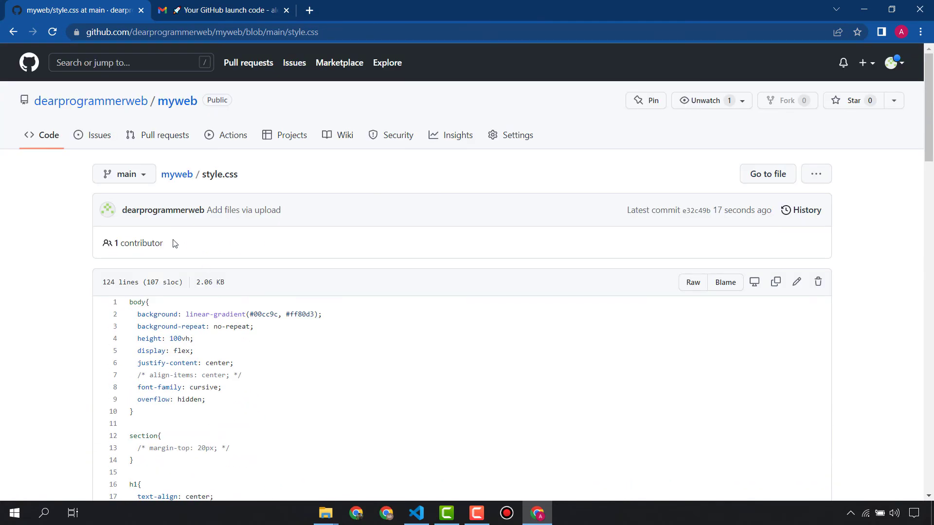
click(186, 176)
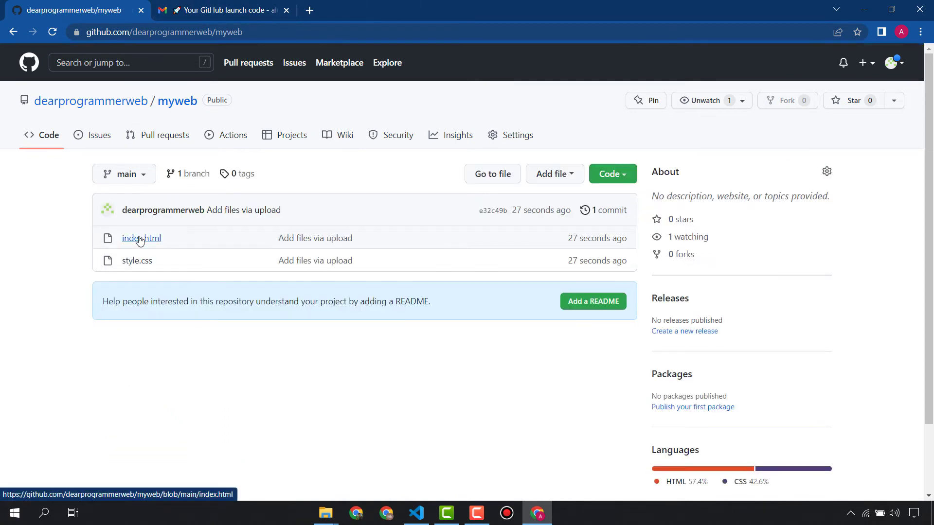
click(139, 240)
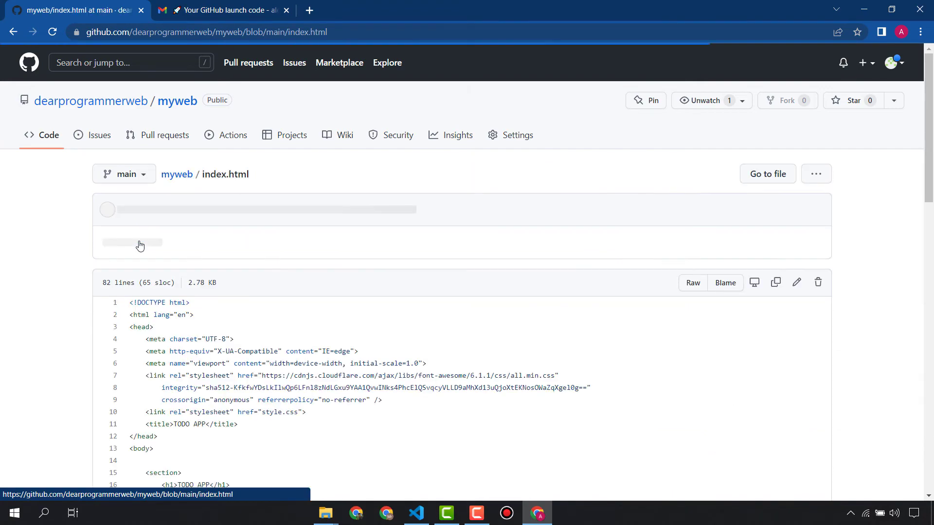
scroll(167, 329, down, 18)
scroll(169, 328, up, 18)
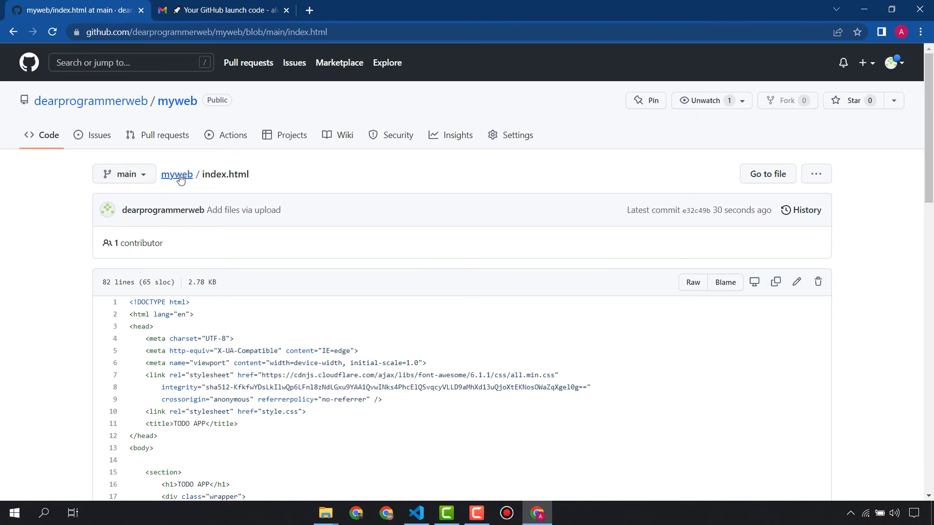
click(180, 179)
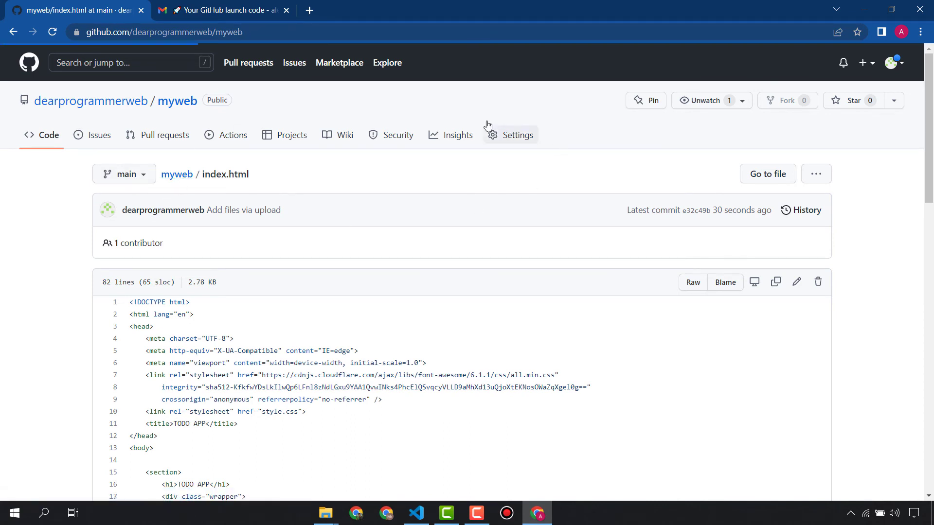
Step: Open the myweb repository Settings and go to the Pages section
click(493, 139)
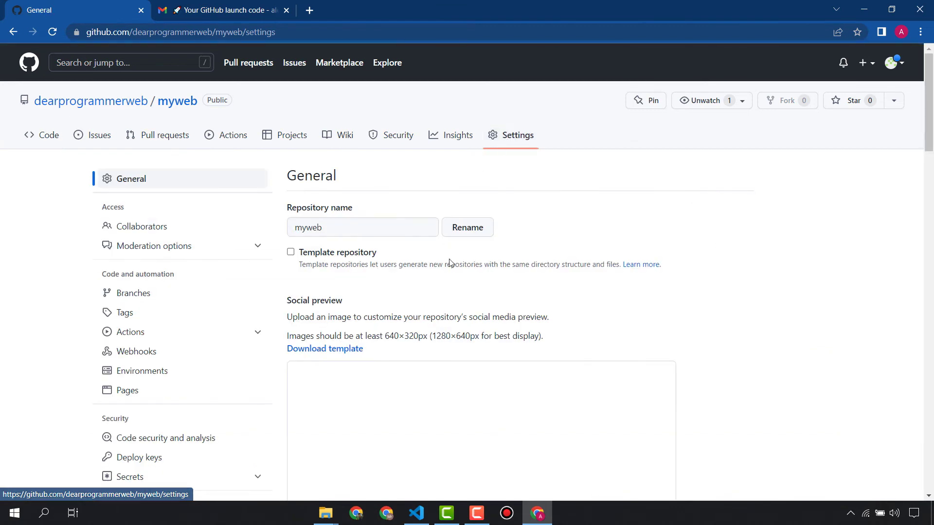
click(137, 392)
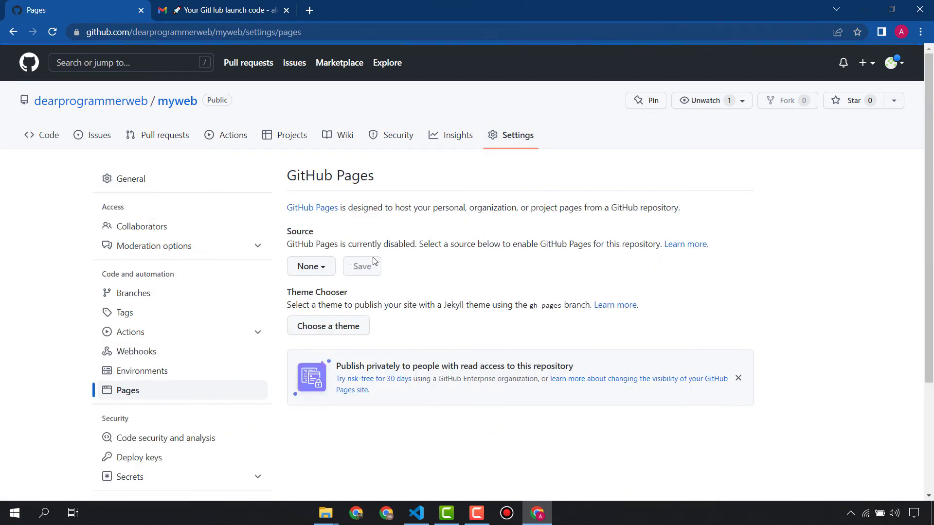
drag(285, 192, 397, 191)
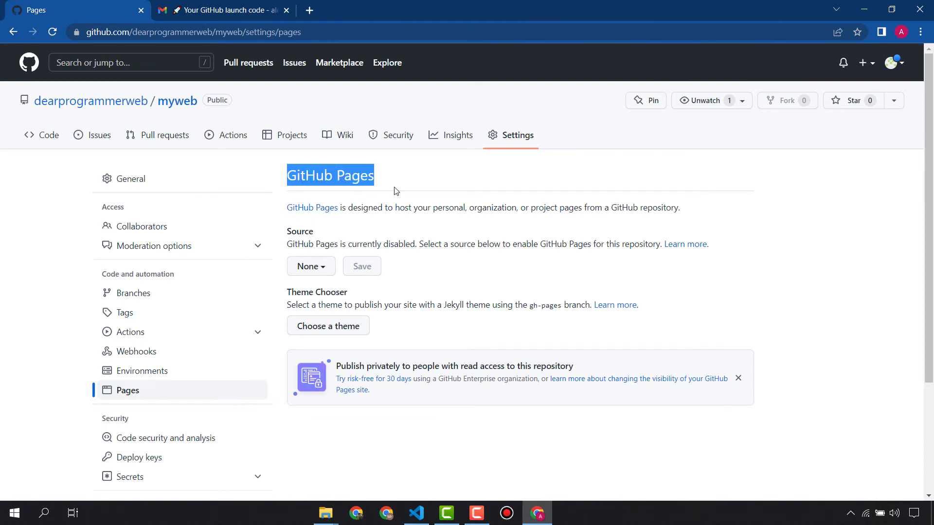
triple_click(481, 208)
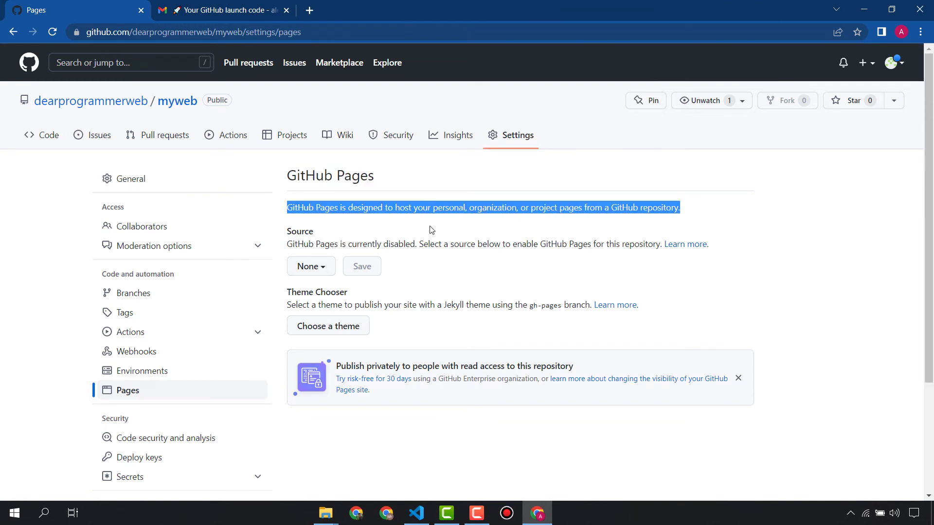
Step: Set the Pages source to the main branch with / (root) and save
click(313, 268)
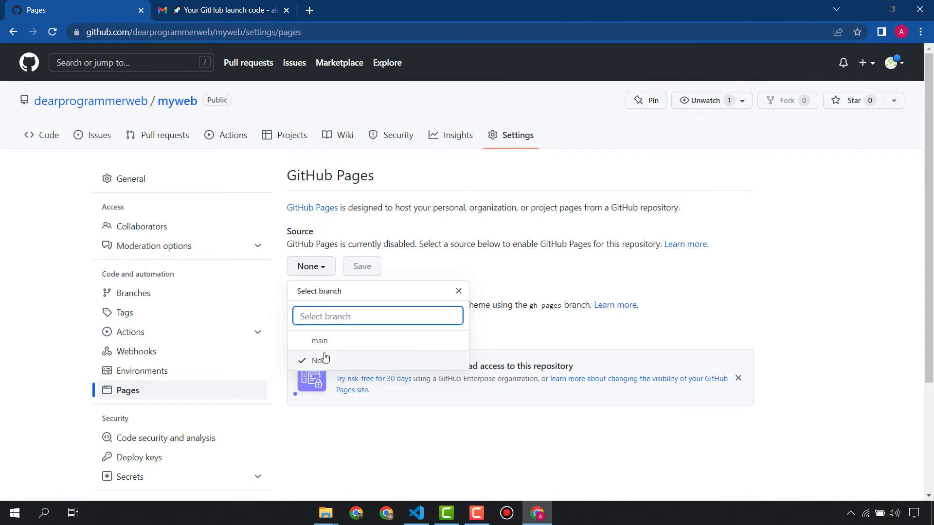
click(320, 342)
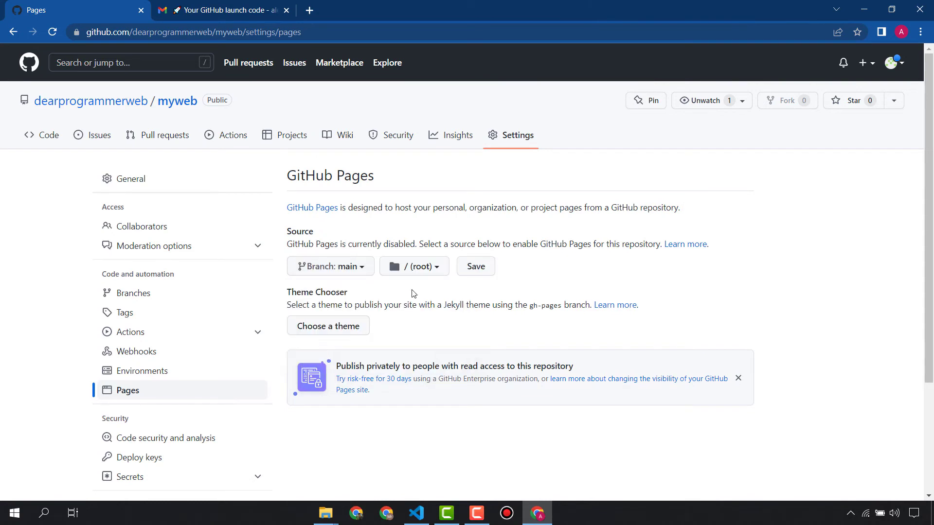
click(482, 267)
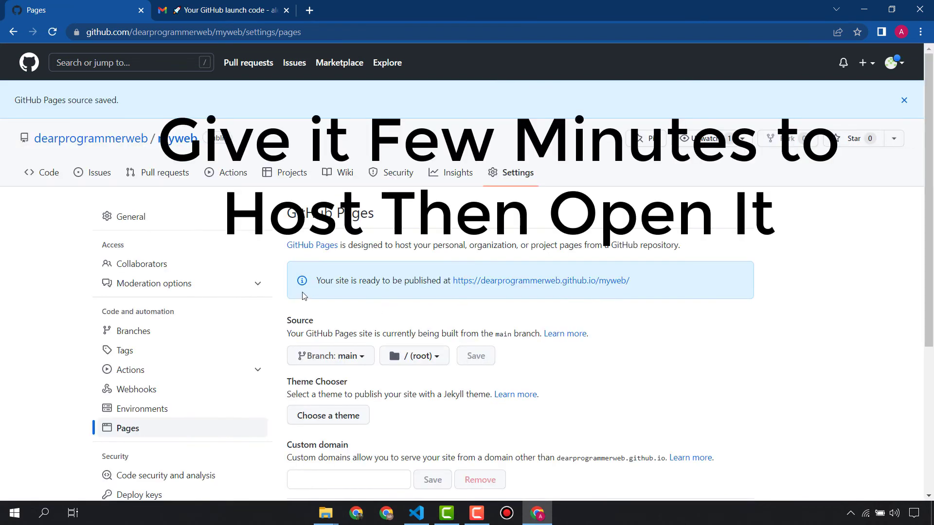
Step: Visit the published github.io TODO APP site, return to Pages settings, and right-click its link
drag(315, 285, 439, 285)
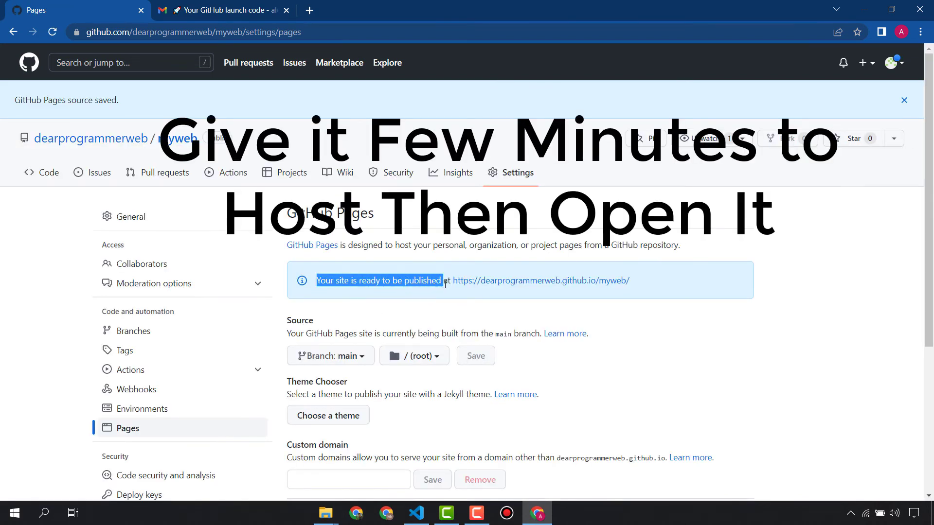
click(527, 302)
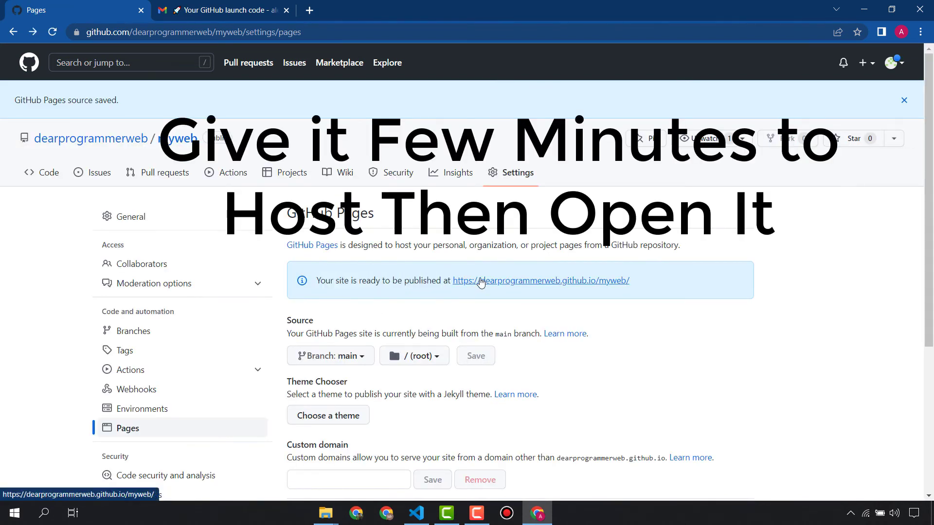
drag(632, 282, 311, 283)
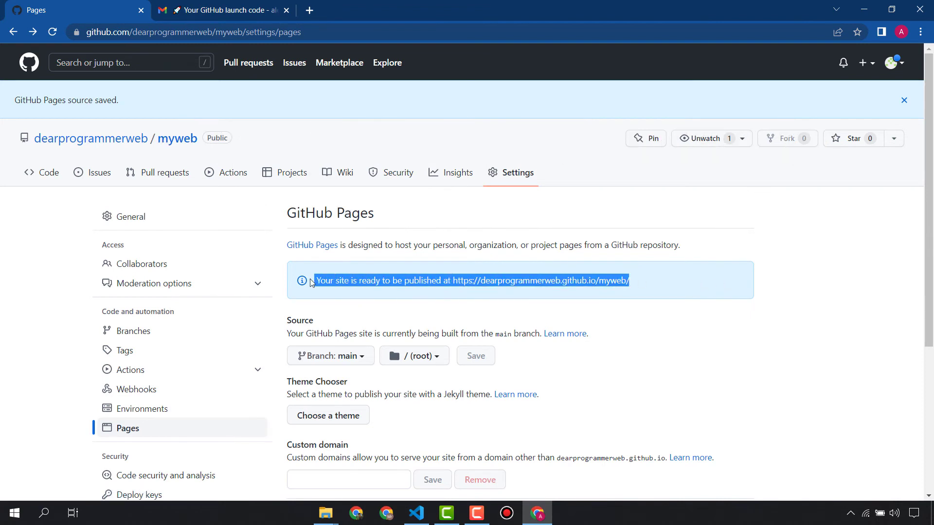
click(627, 245)
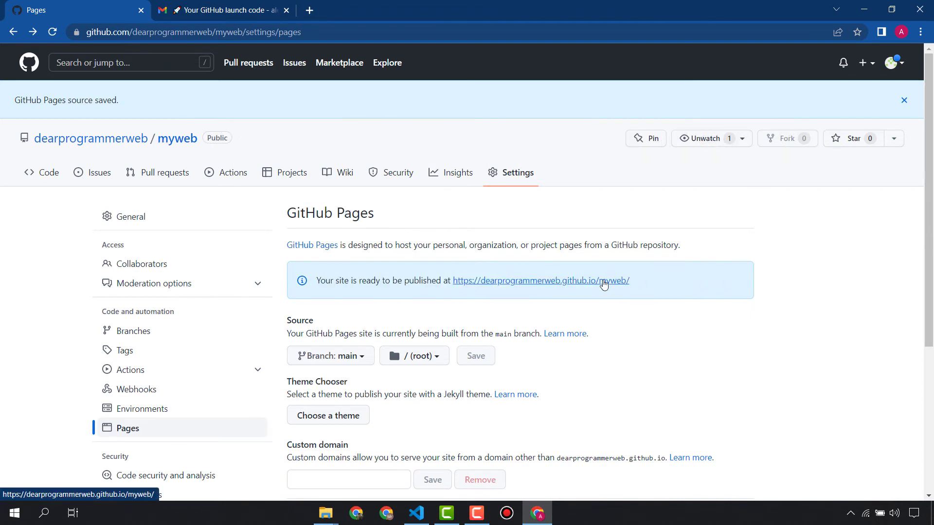
click(603, 281)
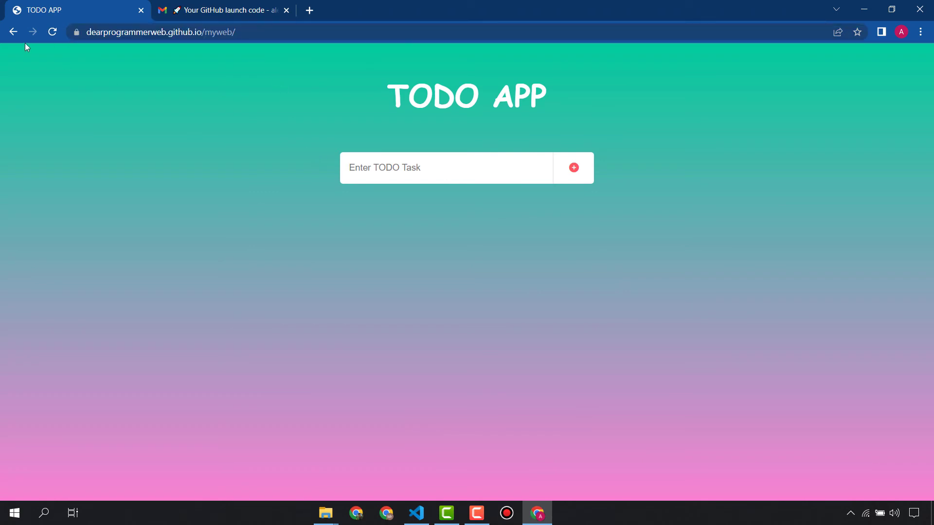
click(11, 38)
right_click(550, 282)
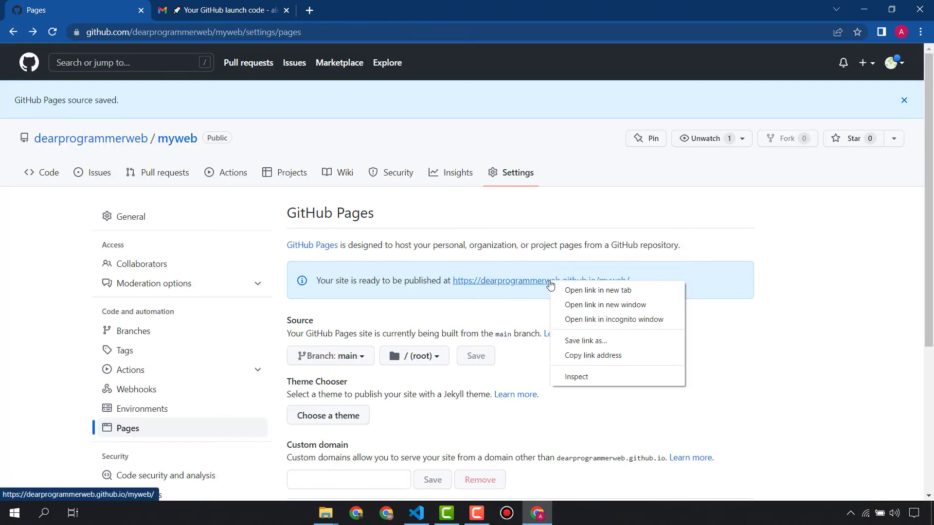
Step: Open the published TODO APP site in a new browser tab
click(604, 290)
click(256, 14)
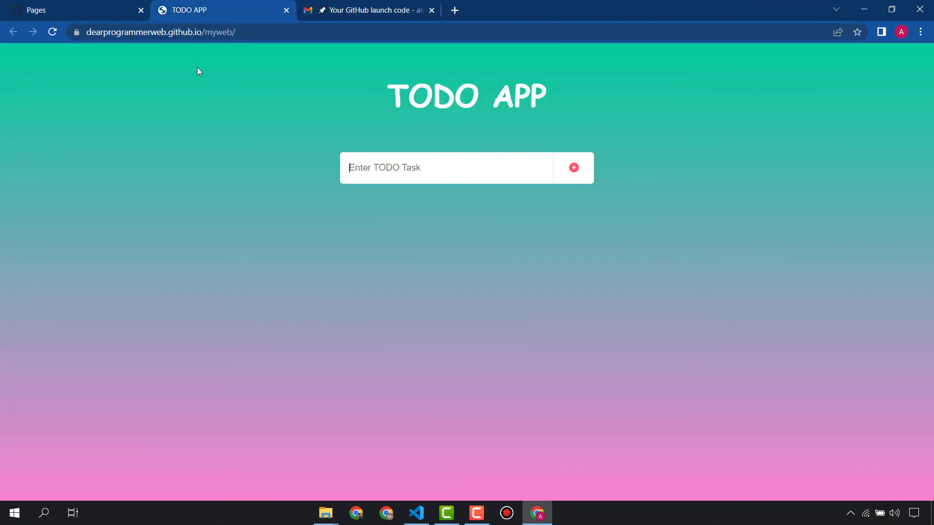
click(169, 39)
click(480, 323)
Step: Compare the live site with index.html served locally from VS Code, then close the local preview
click(417, 512)
click(82, 109)
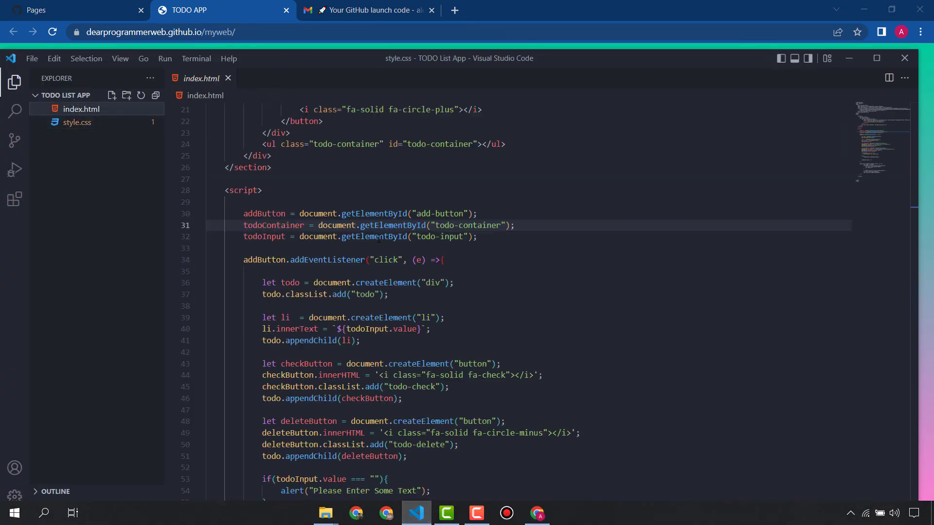
right_click(380, 167)
click(434, 368)
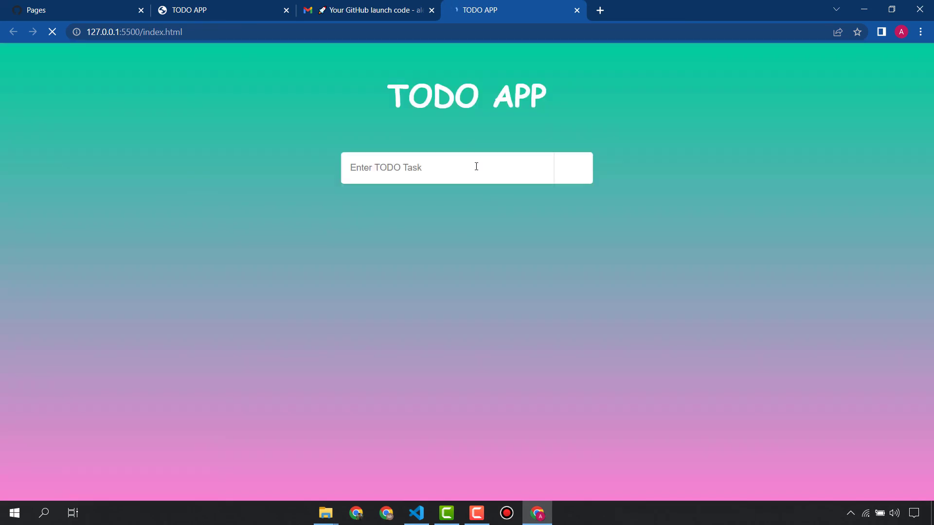
click(200, 35)
click(259, 136)
click(247, 7)
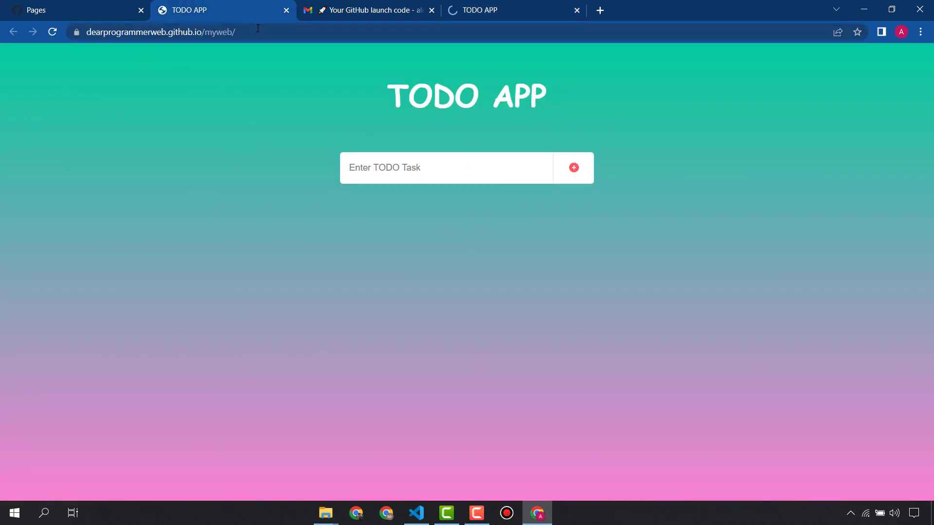
click(261, 35)
click(583, 16)
click(577, 10)
Step: Add a 'making videos' task on the live site and then delete it
text(maki)
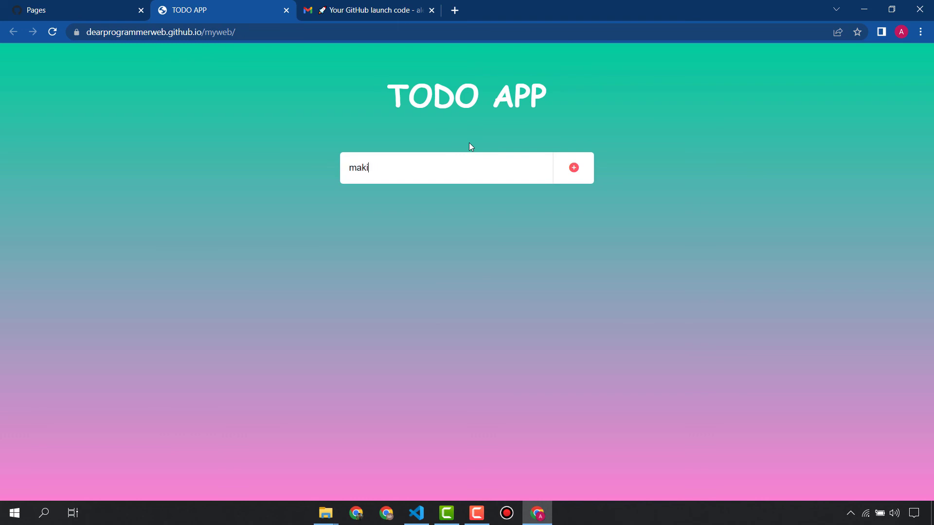
text(ng videos)
click(574, 175)
click(581, 214)
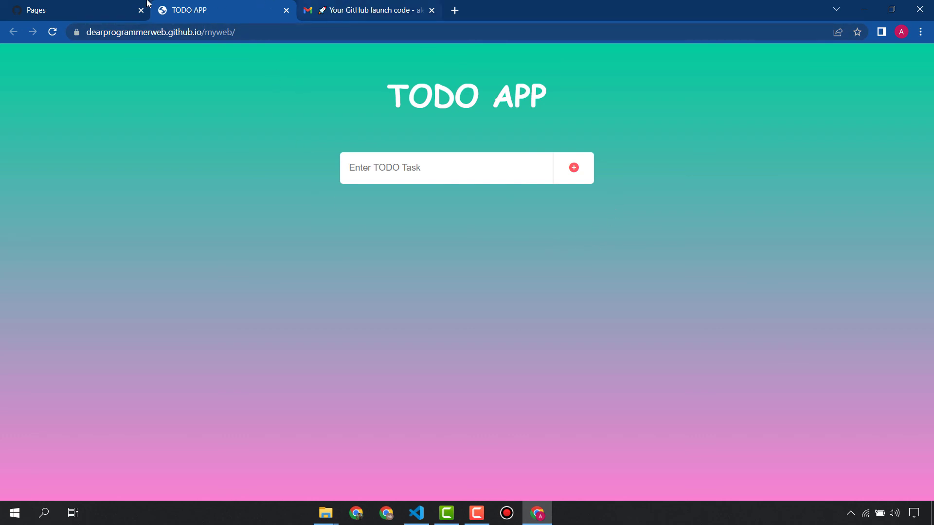
Step: Return to the myweb Pages settings showing the github.io address, then go to the repository's Code tab
click(102, 4)
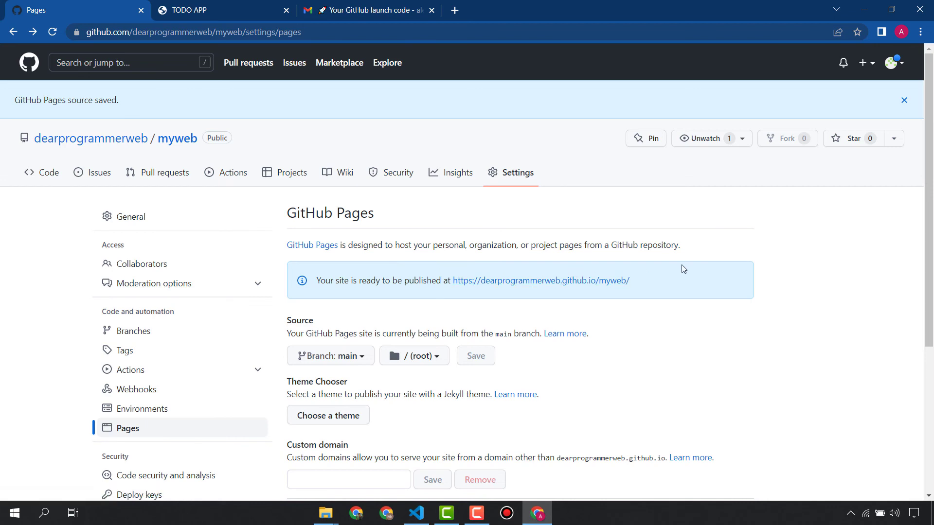
drag(632, 282, 452, 276)
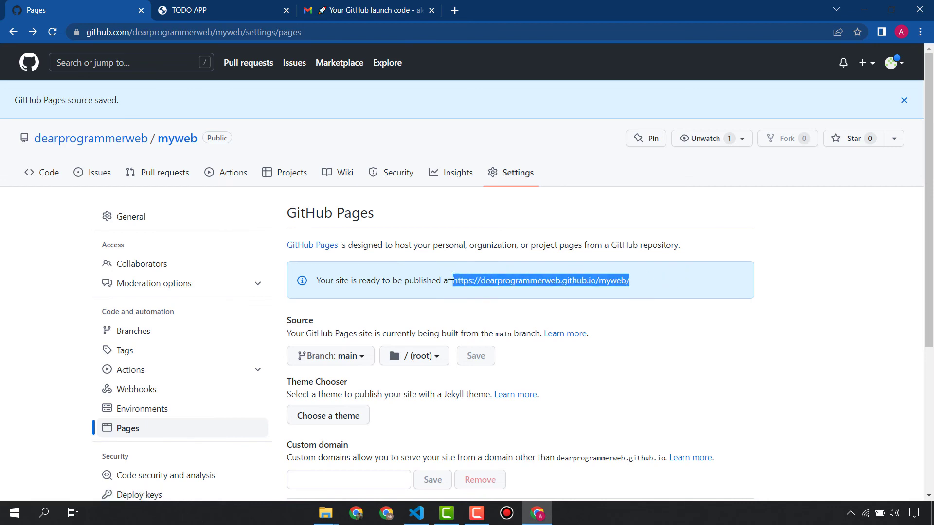
click(443, 246)
click(42, 173)
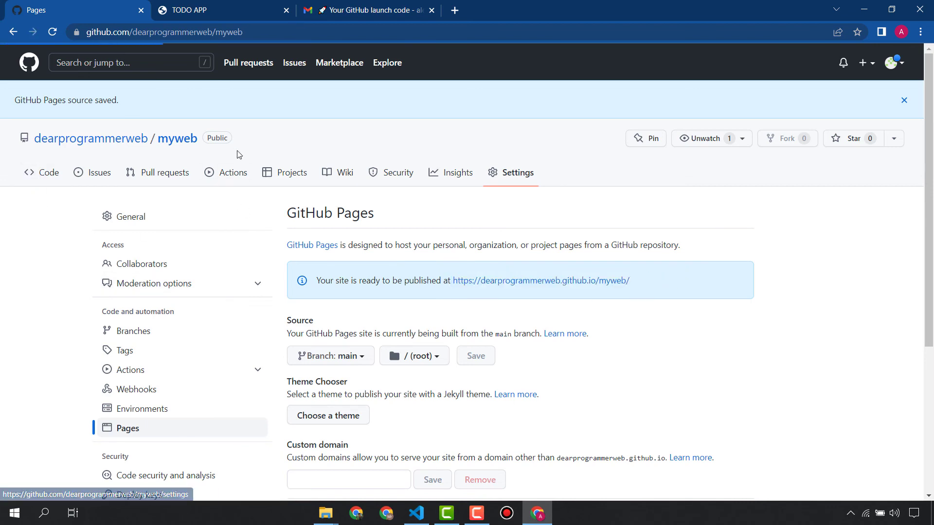